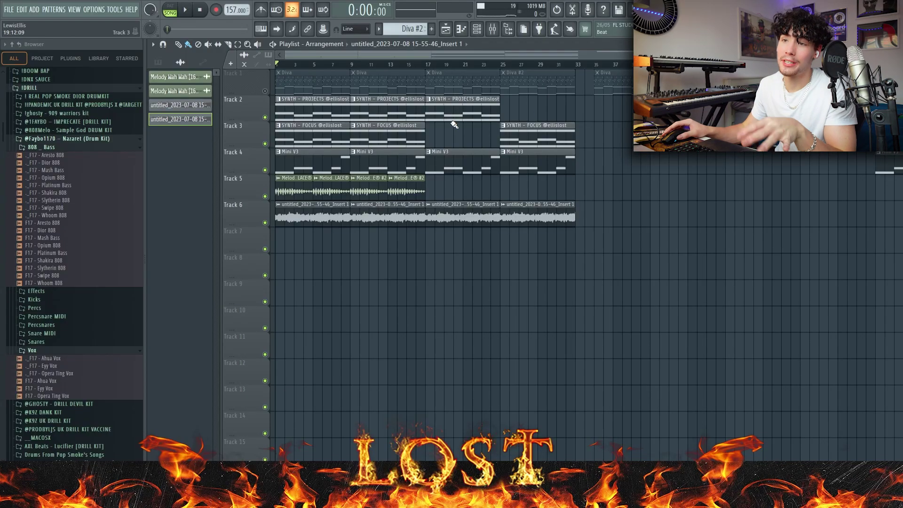
- Open the Diva pattern from the playlist in the piano roll and show its mixer track, Insert 1
{"action": "scroll", "coordinate": [376, 117], "scroll_direction": "up", "scroll_amount": 4}
{"action": "left_click_drag", "start_coordinate": [340, 106], "coordinate": [332, 269]}
{"action": "left_click", "coordinate": [332, 262], "text": "ctrl"}
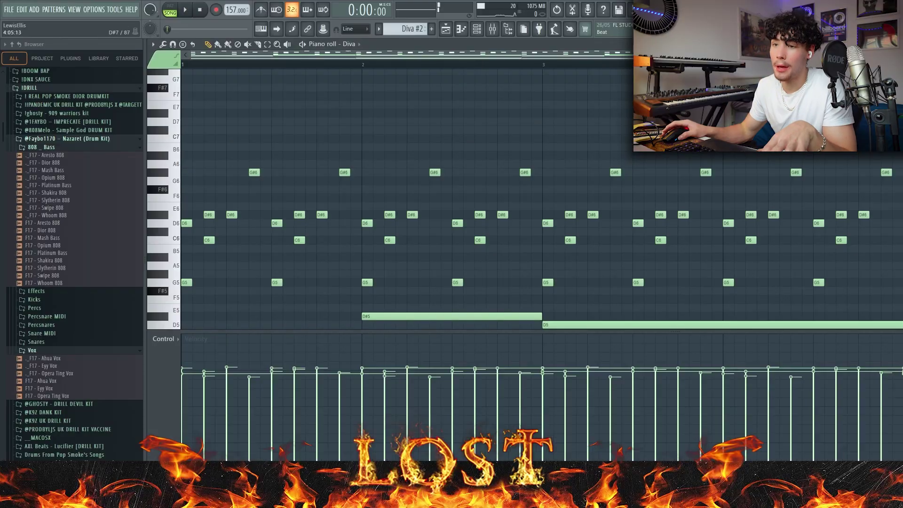
{"action": "scroll", "coordinate": [657, 200], "scroll_direction": "down", "scroll_amount": 3}
{"action": "scroll", "coordinate": [499, 211], "scroll_direction": "down", "scroll_amount": 3}
{"action": "left_click", "coordinate": [493, 28]}
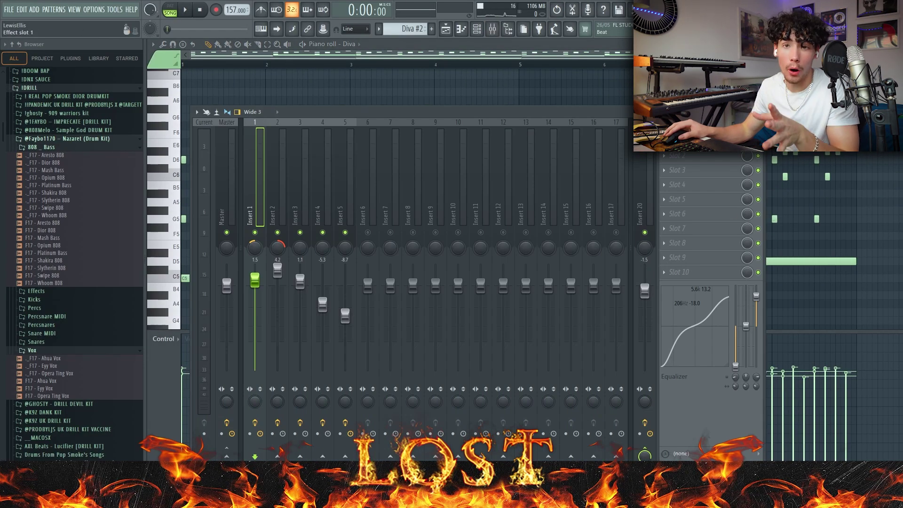
- Play back the Diva melody in the piano roll and stop playback
{"action": "scroll", "coordinate": [882, 187], "scroll_direction": "up", "scroll_amount": 3}
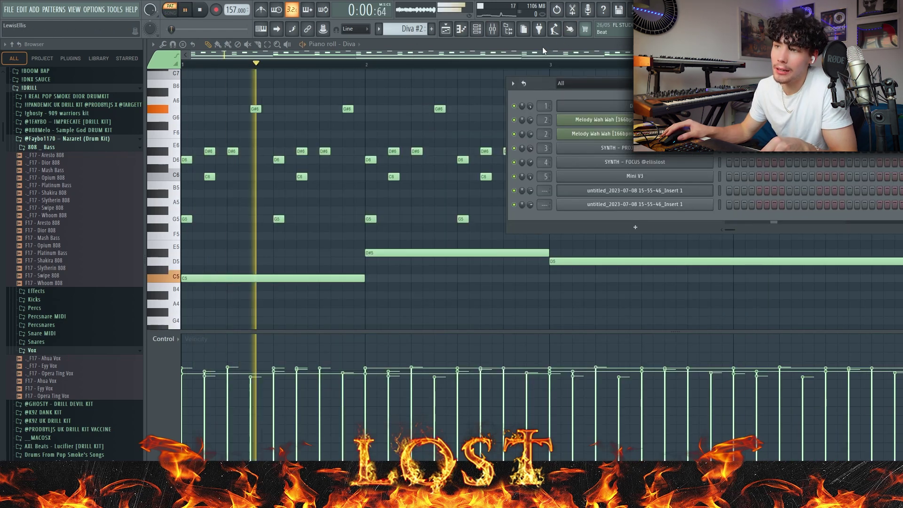
{"action": "left_click", "coordinate": [544, 46]}
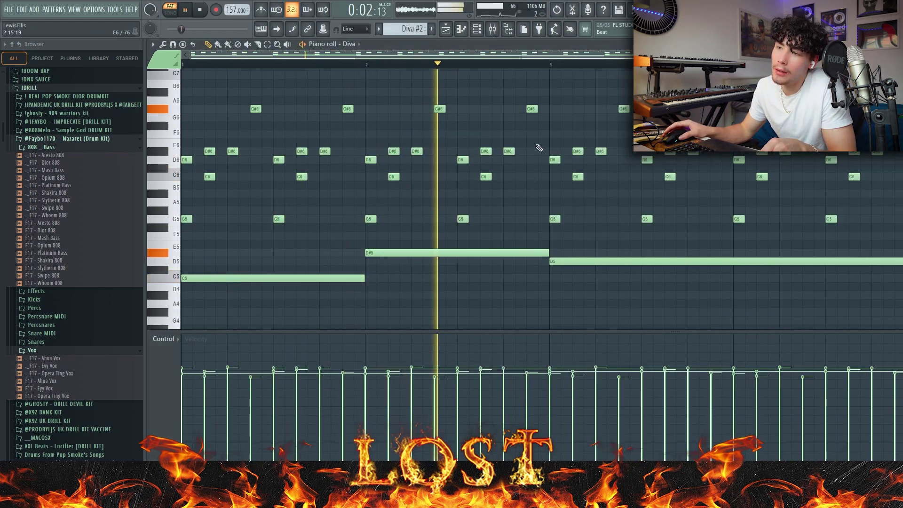
{"action": "key", "text": "space"}
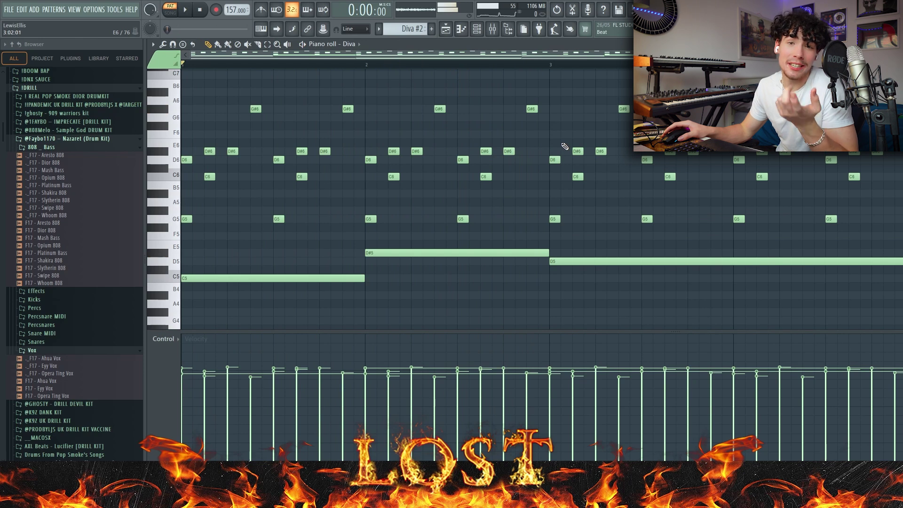
- Check the Diva mixer track, transpose all Diva notes up one octave and play them back
{"action": "key", "text": "F9"}
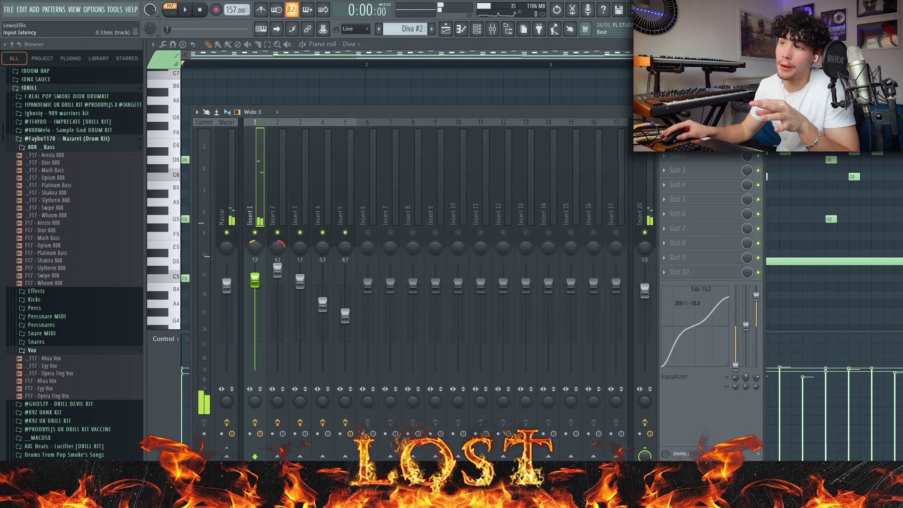
{"action": "key", "text": "F9"}
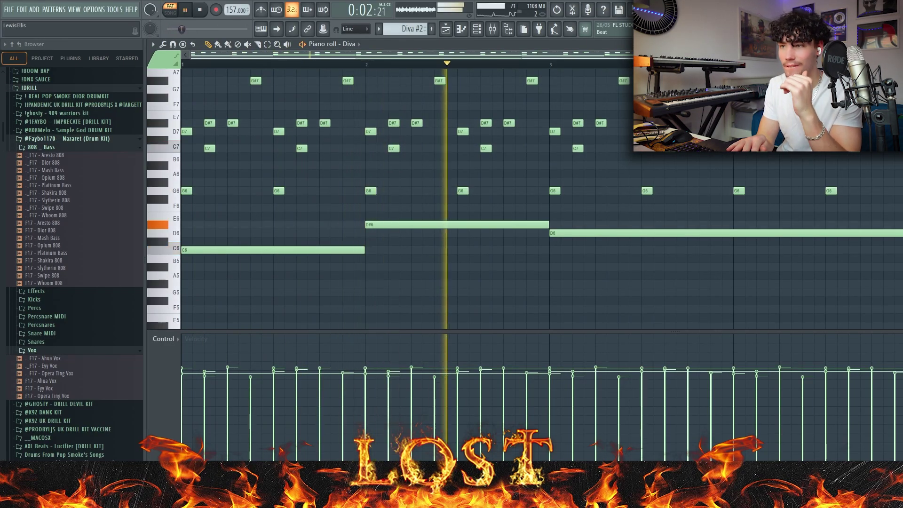
{"action": "key", "text": "space"}
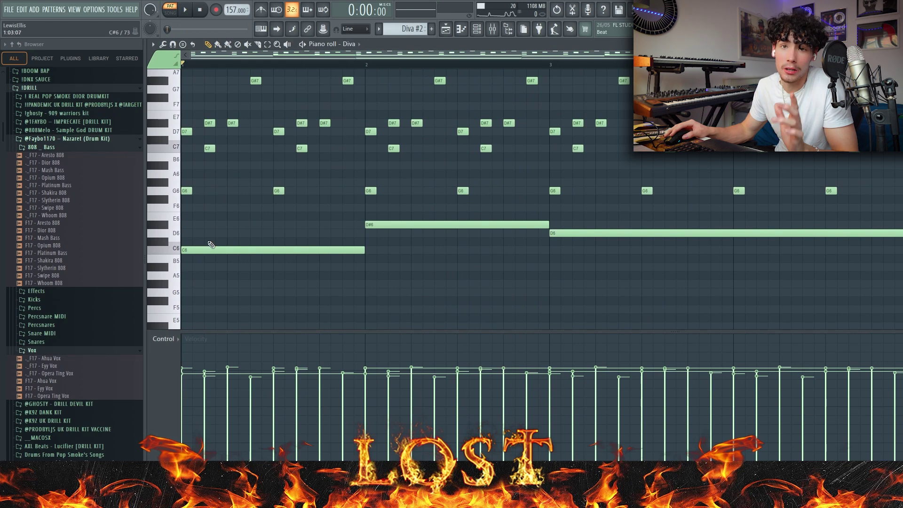
{"action": "left_click_drag", "start_coordinate": [214, 197], "coordinate": [184, 328]}
{"action": "left_click_drag", "start_coordinate": [190, 211], "coordinate": [157, 208]}
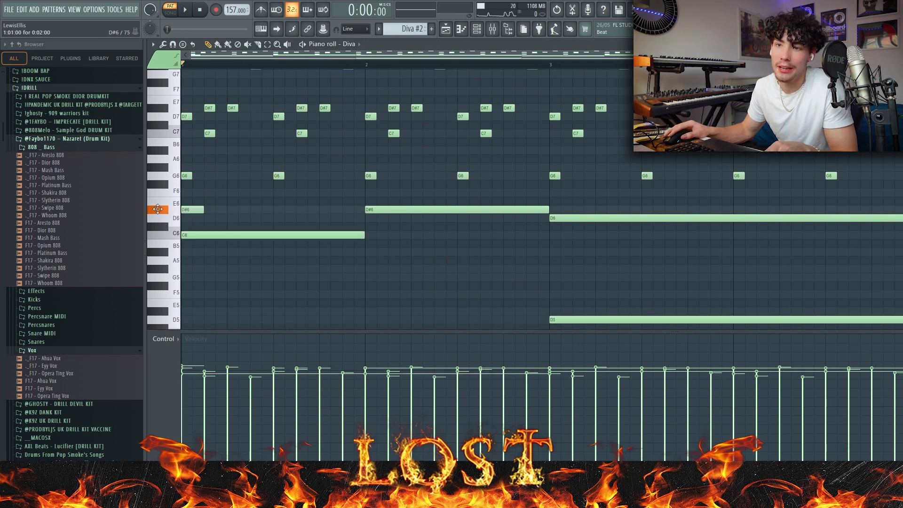
{"action": "left_click_drag", "start_coordinate": [168, 169], "coordinate": [168, 171]}
{"action": "left_click_drag", "start_coordinate": [230, 183], "coordinate": [187, 214]}
{"action": "scroll", "coordinate": [200, 218], "scroll_direction": "up", "scroll_amount": 3}
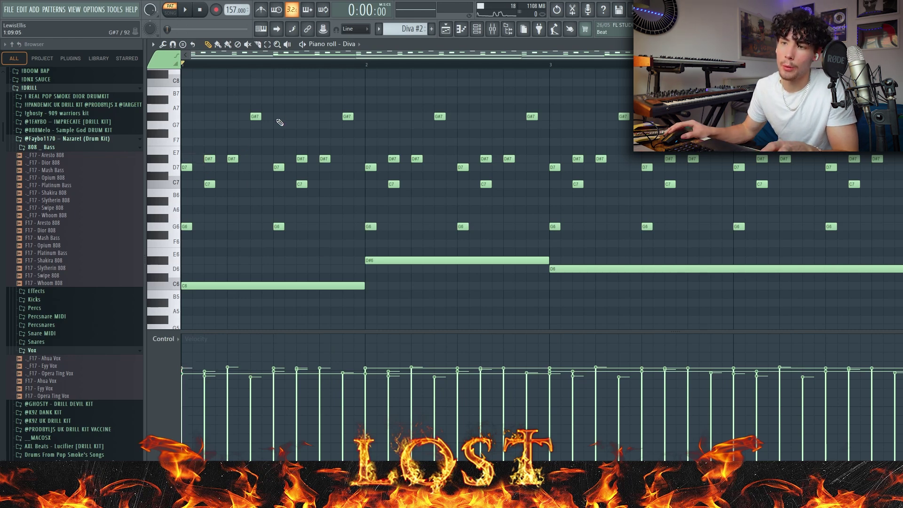
- Examine the View options of the Diva pattern's piano roll
{"action": "scroll", "coordinate": [279, 122], "scroll_direction": "down", "scroll_amount": 3}
{"action": "left_click", "coordinate": [153, 44]}
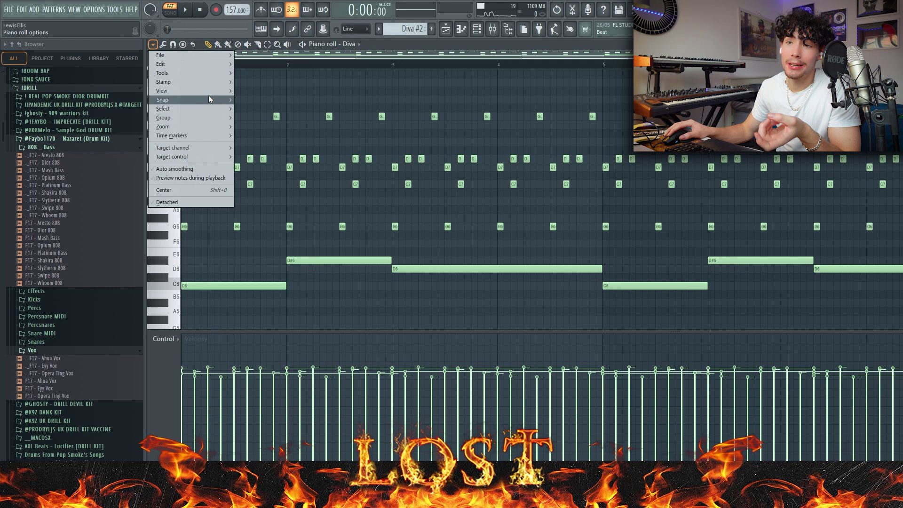
{"action": "mouse_move", "coordinate": [205, 93]}
{"action": "mouse_move", "coordinate": [295, 244]}
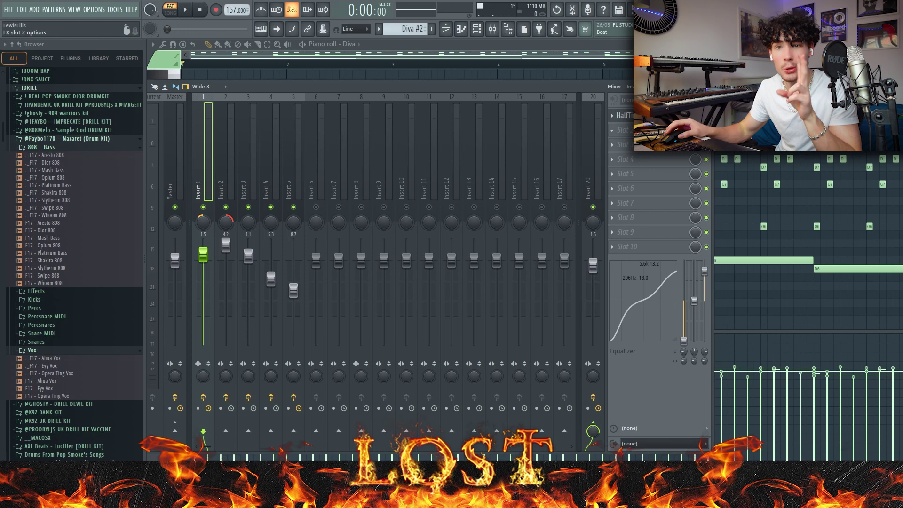
- Try Fruity Love Philter in the second effect slot of Insert 1 with its cutoff lowered to 20% during playback
{"action": "left_click", "coordinate": [621, 130]}
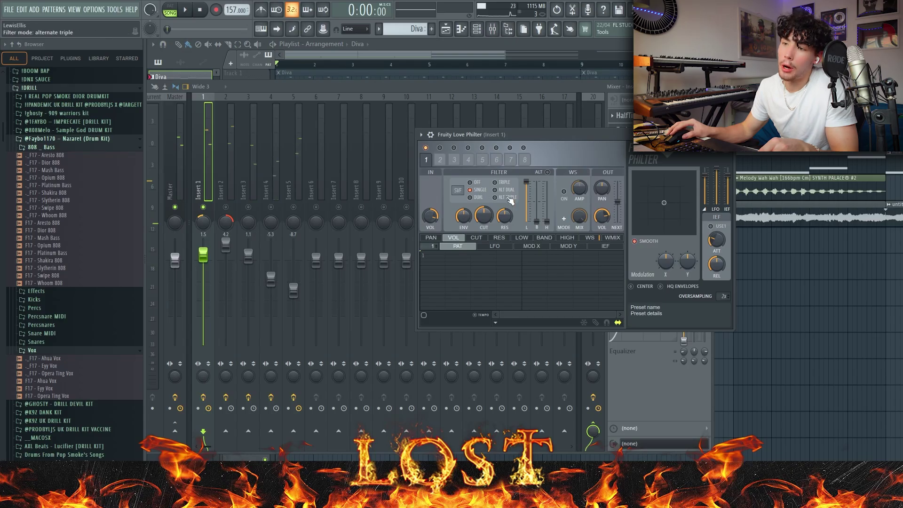
{"action": "left_click_drag", "start_coordinate": [484, 214], "coordinate": [484, 244]}
{"action": "key", "text": "space"}
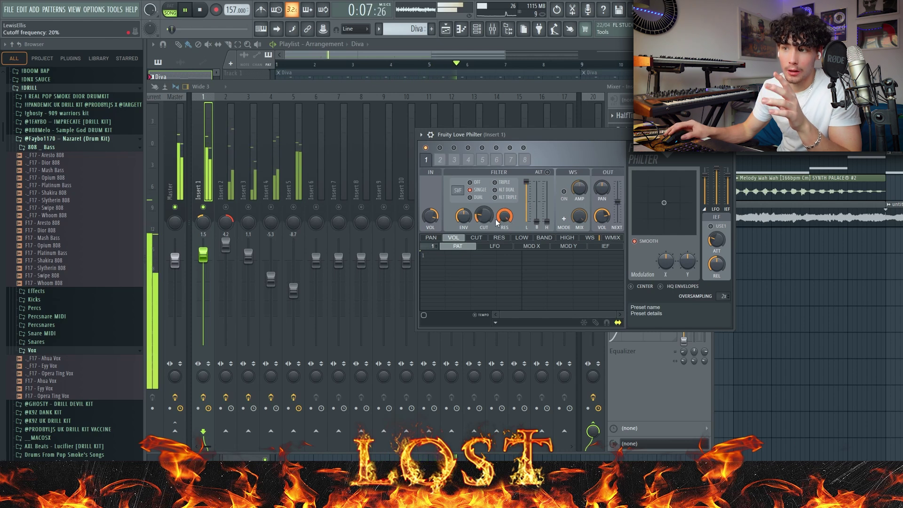
{"action": "key", "text": "space"}
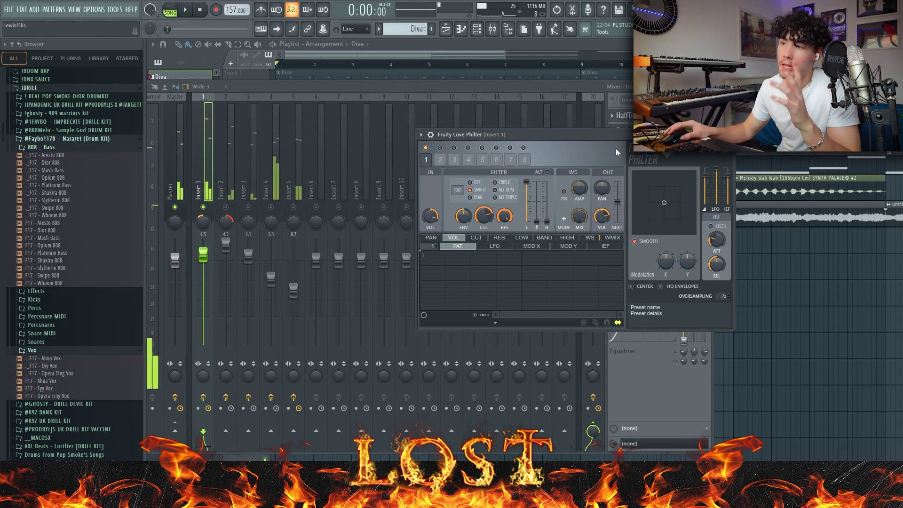
{"action": "key", "text": "Escape"}
- Delete Fruity Love Philter from the second effect slot of Insert 1
{"action": "left_click", "coordinate": [613, 131]}
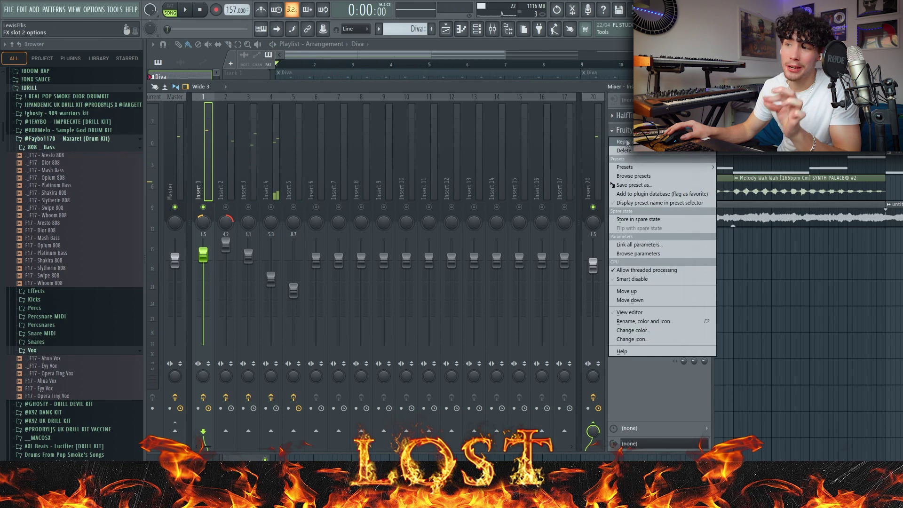
{"action": "mouse_move", "coordinate": [652, 144]}
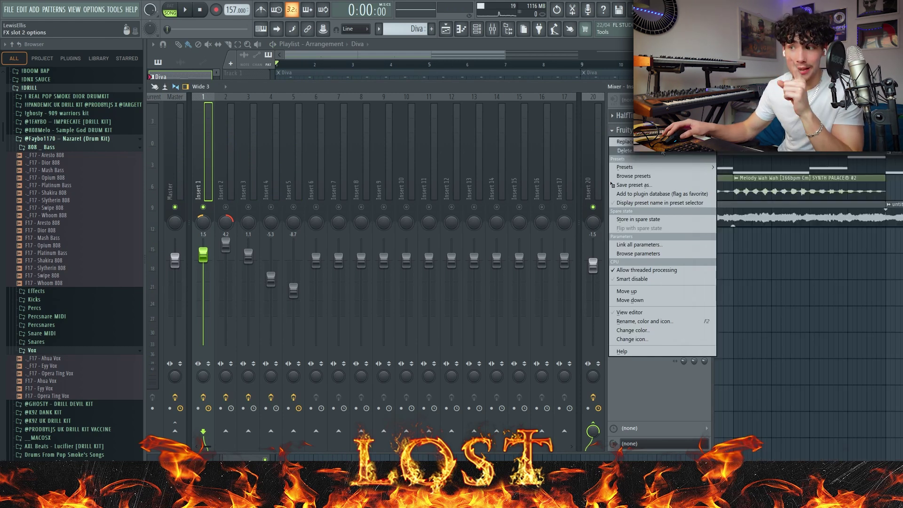
{"action": "left_click", "coordinate": [662, 150]}
- Load soothe2 in the second effect slot of Insert 1, switch it to hard mode and adjust its depth
{"action": "left_click", "coordinate": [658, 130]}
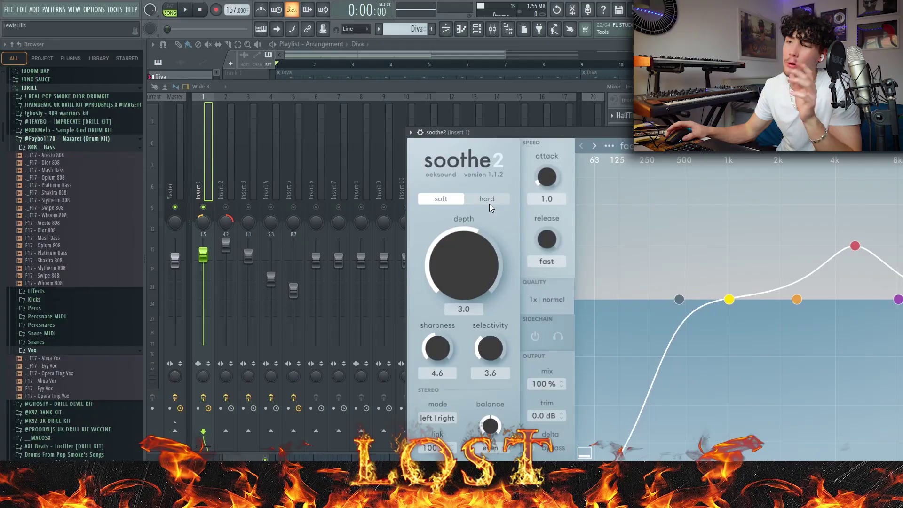
{"action": "left_click", "coordinate": [487, 202]}
{"action": "left_click_drag", "start_coordinate": [462, 267], "coordinate": [461, 254]}
{"action": "left_click", "coordinate": [649, 116]}
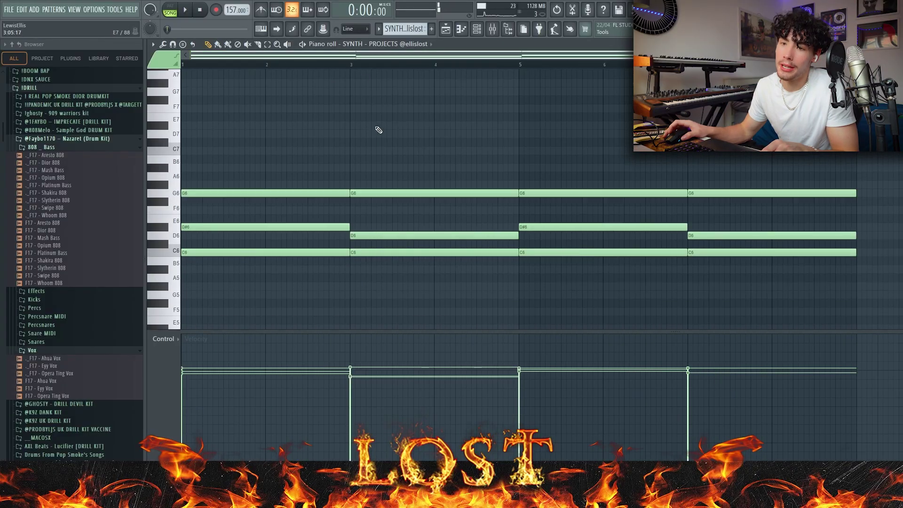
{"action": "scroll", "coordinate": [378, 130], "scroll_direction": "down", "scroll_amount": 3}
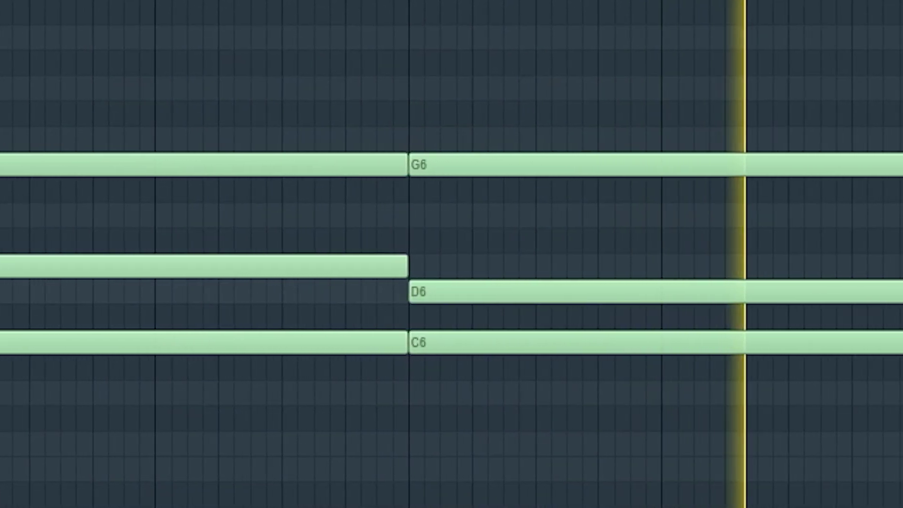
{"action": "scroll", "coordinate": [524, 136], "scroll_direction": "up", "scroll_amount": 3}
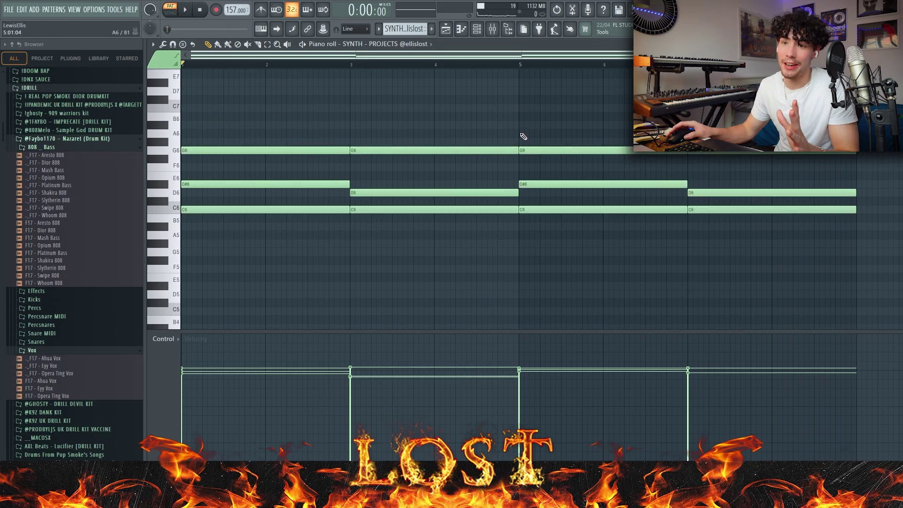
{"action": "left_click", "coordinate": [346, 184]}
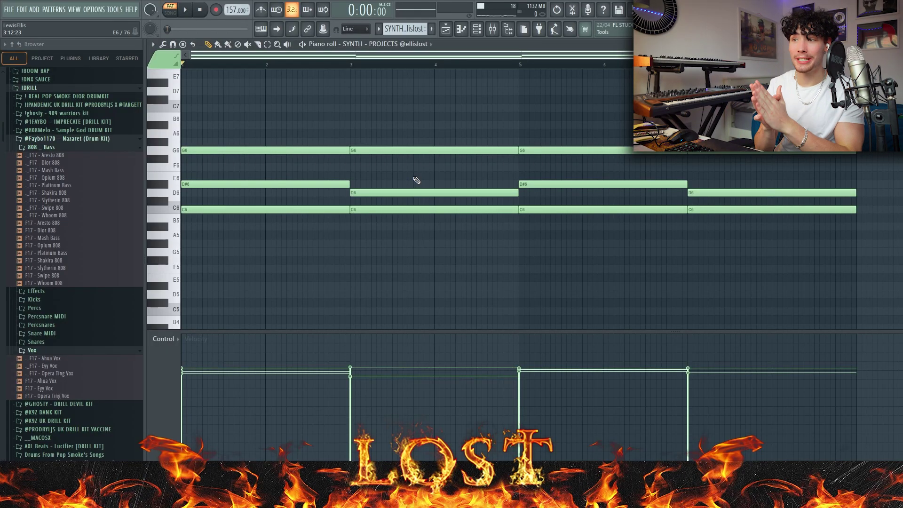
{"action": "left_click", "coordinate": [476, 29]}
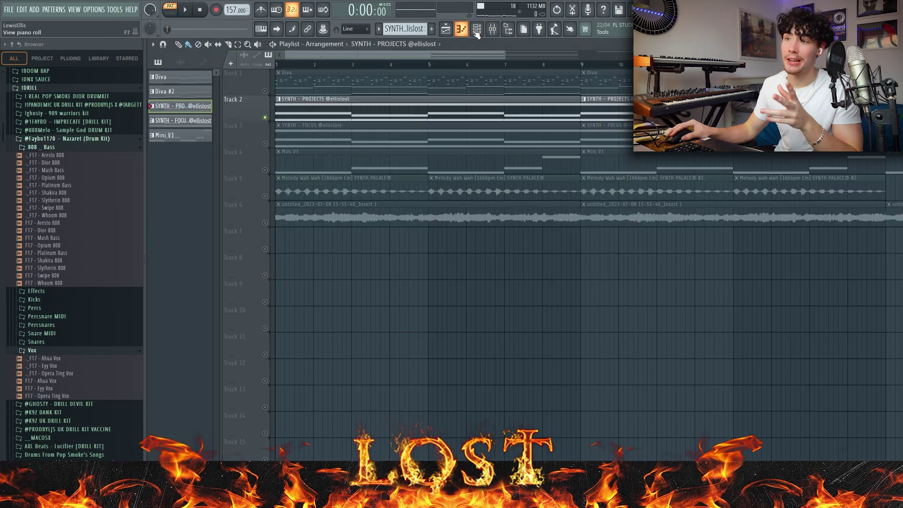
{"action": "left_click", "coordinate": [648, 152]}
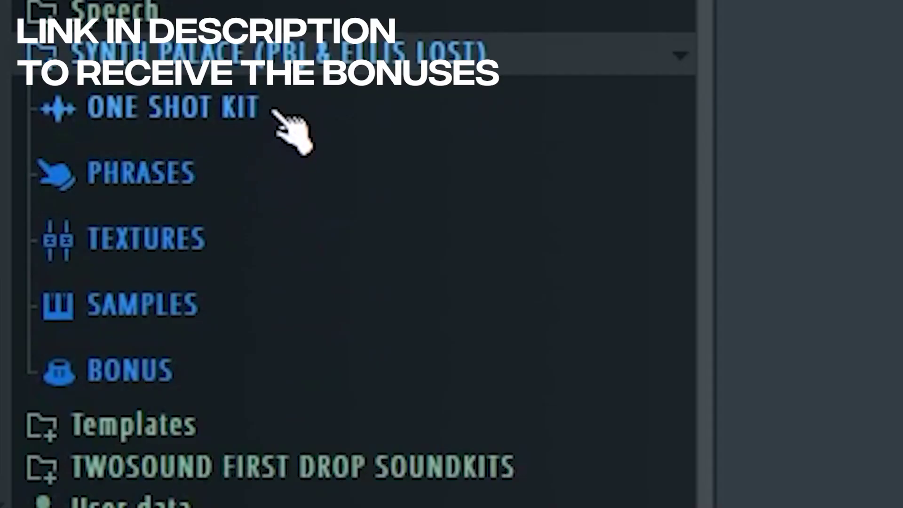
- Look through the PHRASES and BONUS folders of the SYNTH PALACE library, including INSTRUMENT SOUNDS and RAW SYNTH ONE SHOTS
{"action": "left_click", "coordinate": [282, 167]}
{"action": "left_click", "coordinate": [292, 177]}
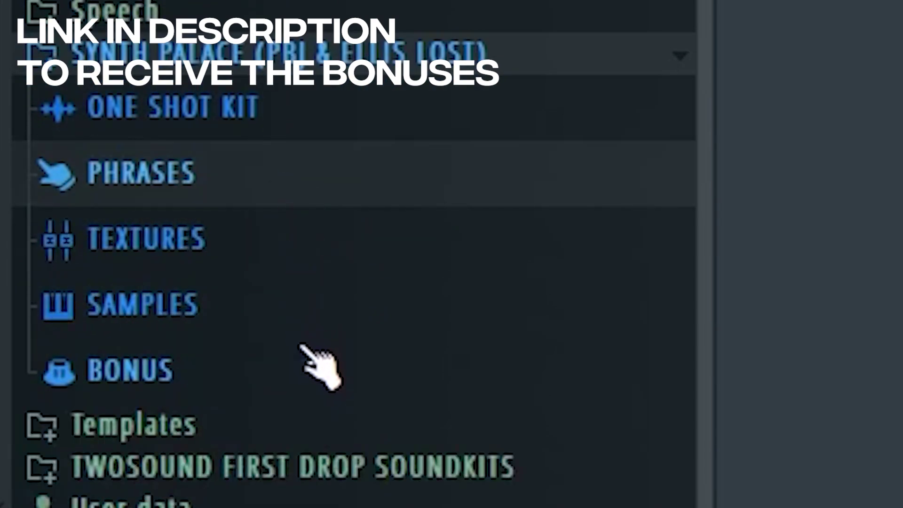
{"action": "left_click", "coordinate": [310, 357]}
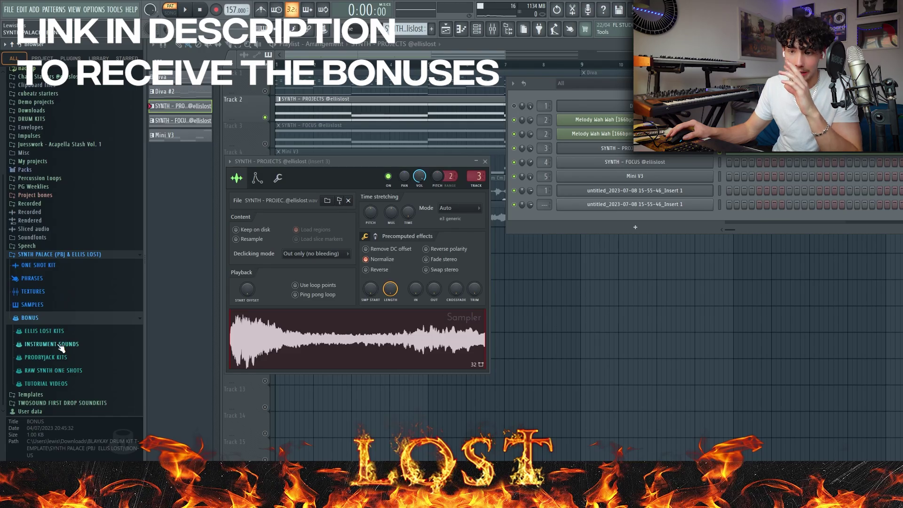
{"action": "left_click", "coordinate": [60, 345]}
{"action": "left_click", "coordinate": [63, 346]}
{"action": "left_click", "coordinate": [73, 371]}
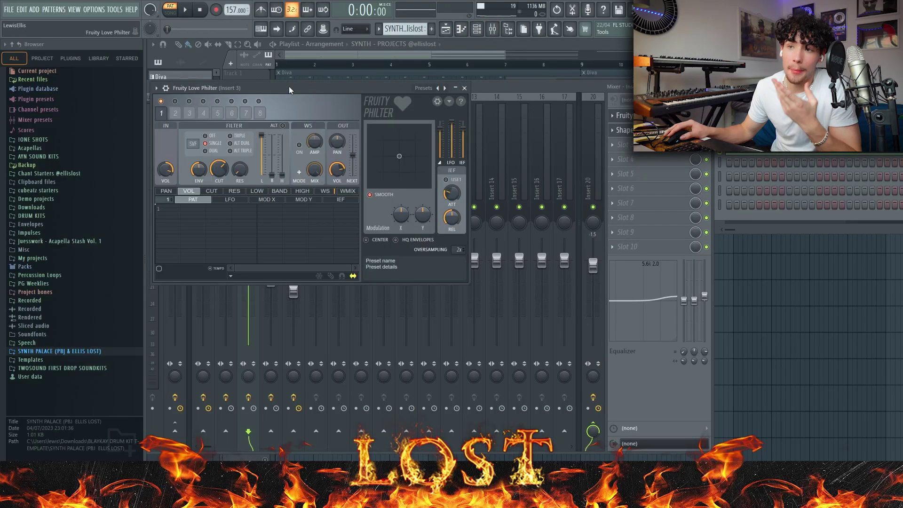
- Reposition the Fruity Love Philter window of Insert 3 over the mixer
{"action": "left_click_drag", "start_coordinate": [288, 86], "coordinate": [328, 89]}
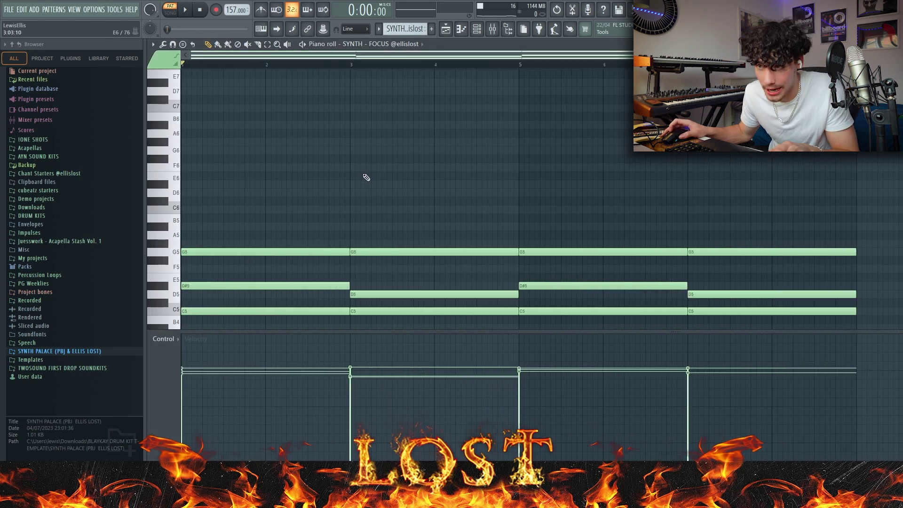
{"action": "scroll", "coordinate": [366, 177], "scroll_direction": "down", "scroll_amount": 1}
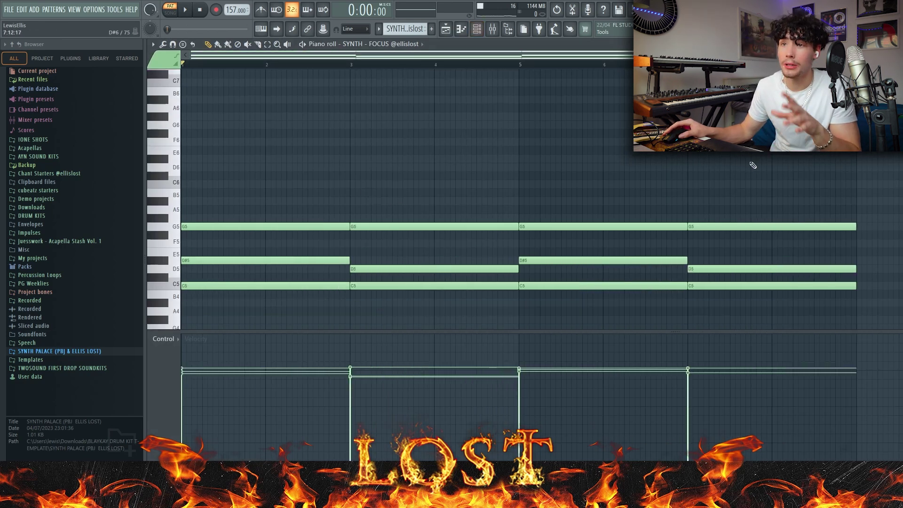
{"action": "key", "text": "space"}
{"action": "scroll", "coordinate": [753, 165], "scroll_direction": "down", "scroll_amount": 1}
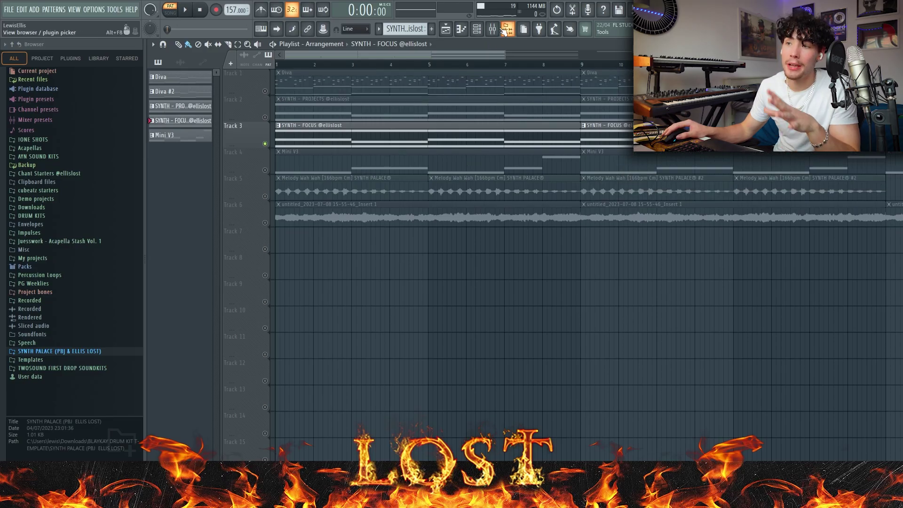
{"action": "left_click", "coordinate": [493, 29]}
{"action": "left_click", "coordinate": [651, 116]}
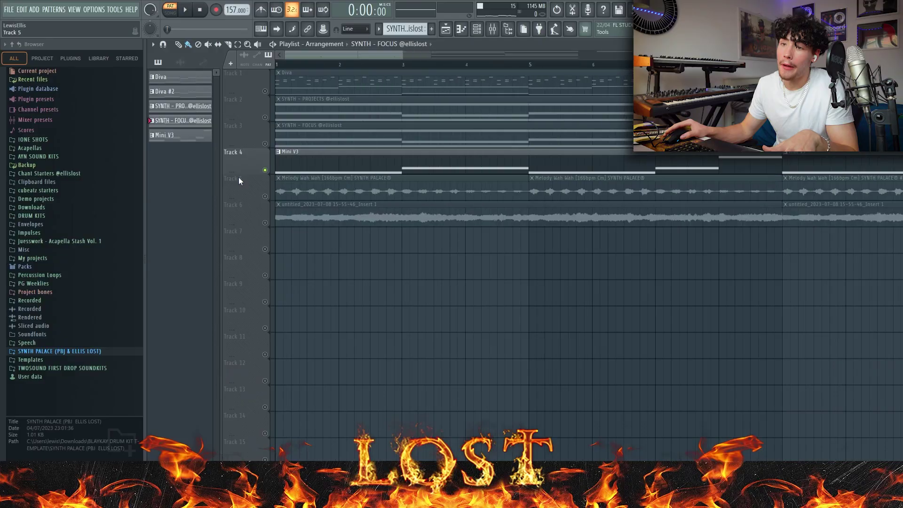
- Open the Mini V3 pattern's notes and its instrument, and audition the line ending on the G4 note
{"action": "double_click", "coordinate": [293, 166]}
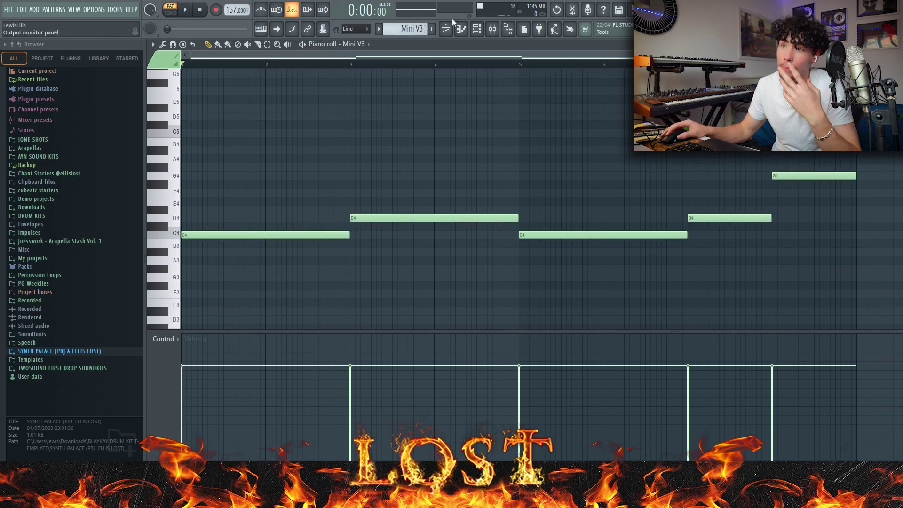
{"action": "left_click", "coordinate": [479, 33]}
{"action": "left_click", "coordinate": [658, 178]}
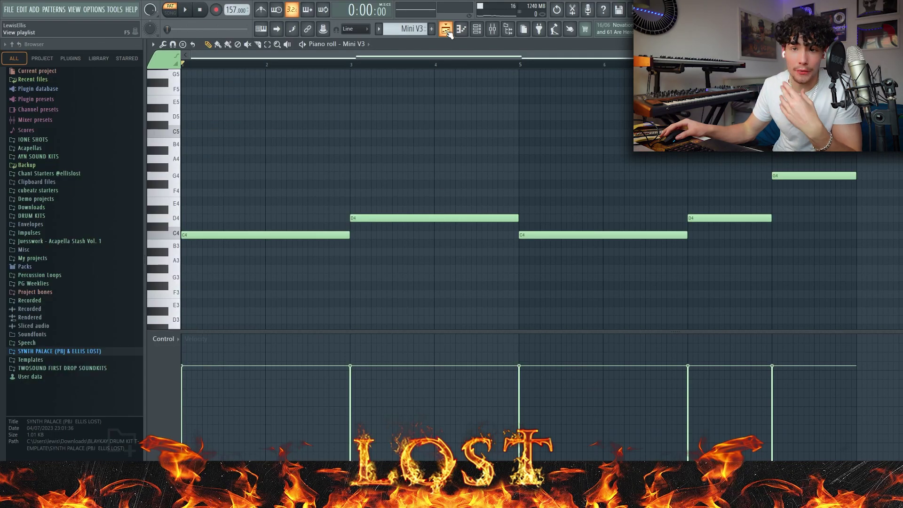
{"action": "left_click_drag", "start_coordinate": [807, 254], "coordinate": [808, 254]}
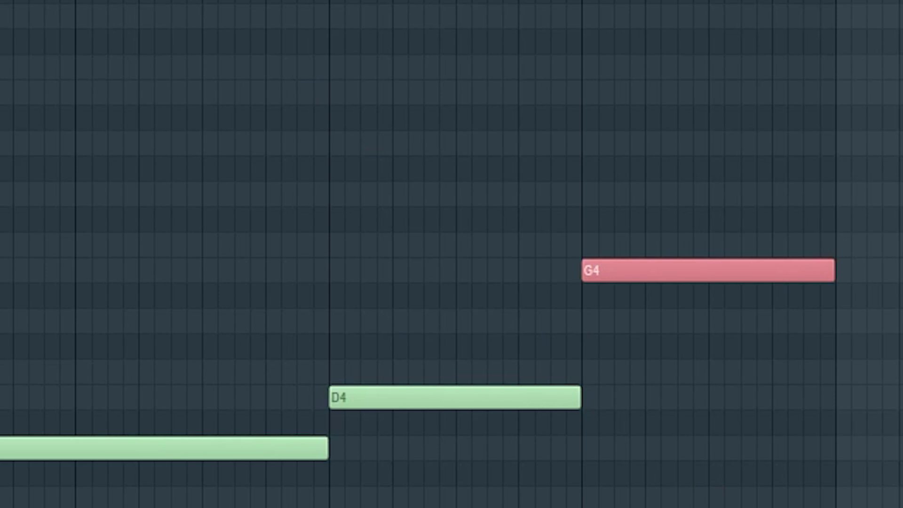
{"action": "key", "text": "space"}
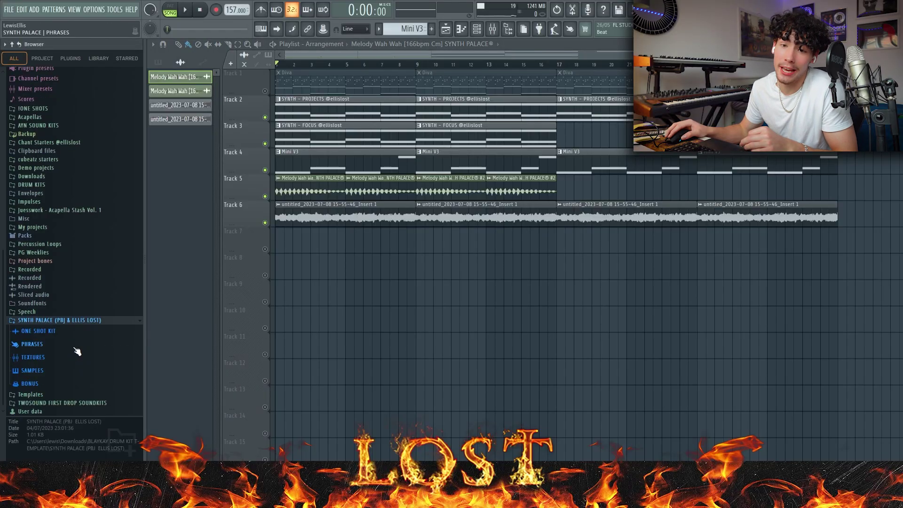
- Open the PHRASES folder of the SYNTH PALACE library and look into its MELODY BUILDERS folder
{"action": "left_click", "coordinate": [75, 348]}
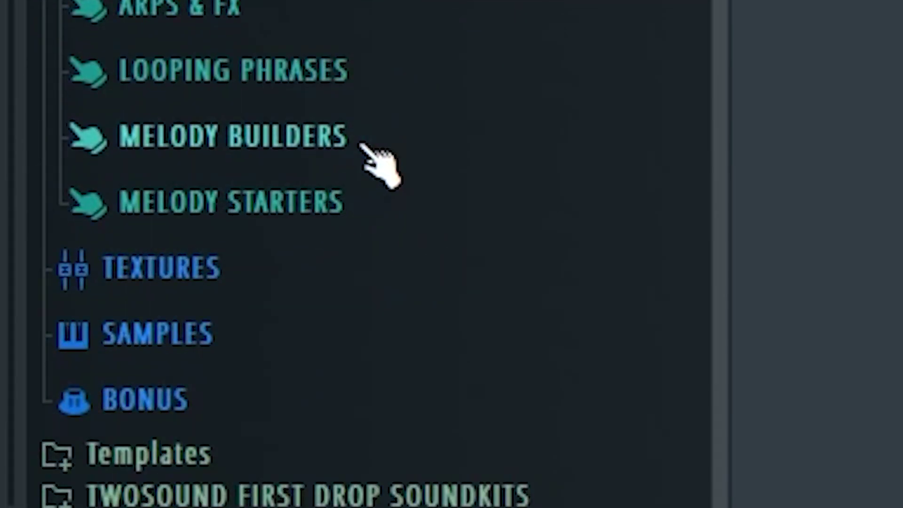
{"action": "left_click", "coordinate": [362, 145]}
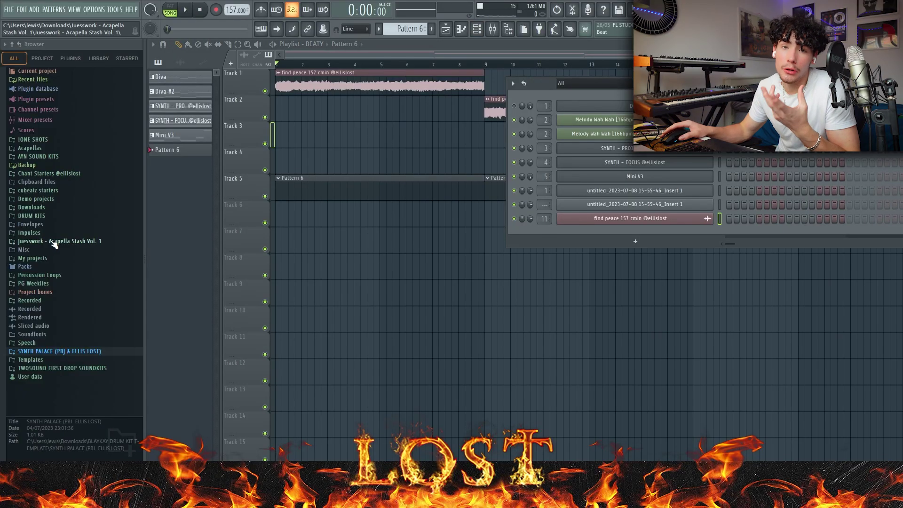
{"action": "left_click", "coordinate": [62, 217]}
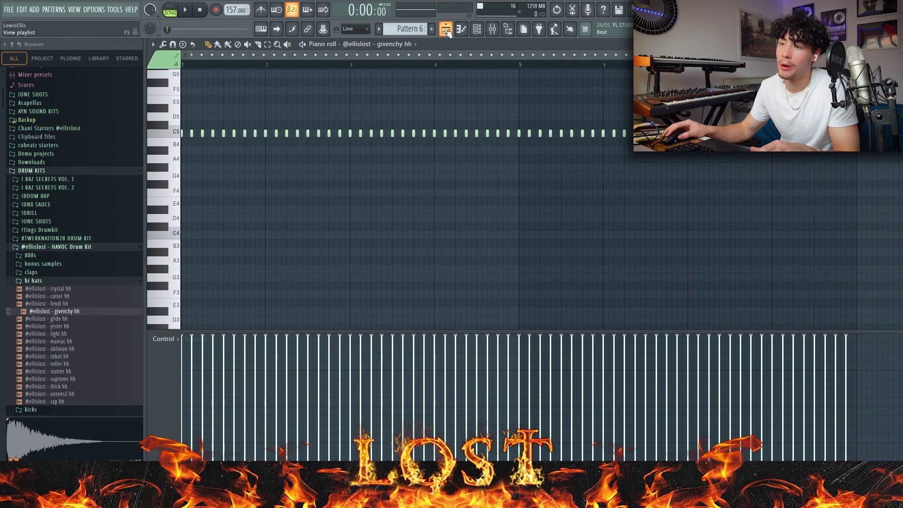
{"action": "left_click", "coordinate": [446, 29]}
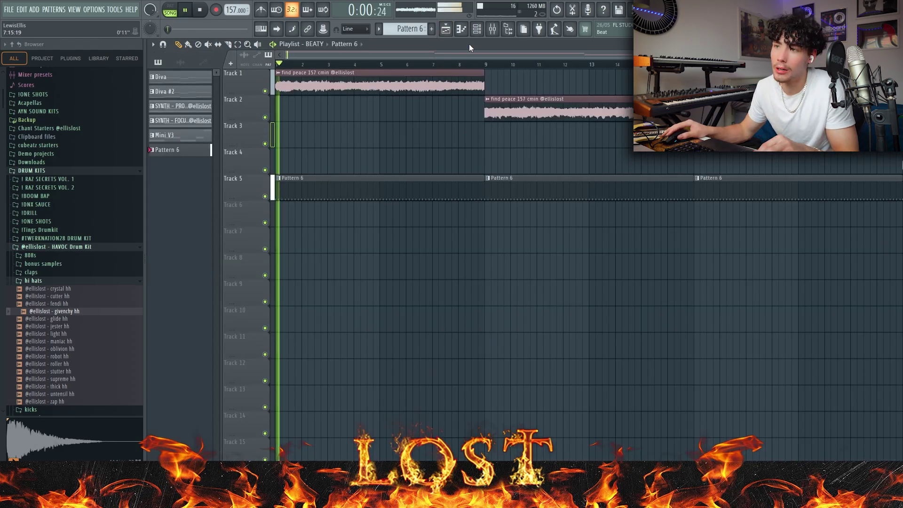
{"action": "key", "text": "space"}
- Browse the drum kits for snares and load Luger Snare as a new channel in Pattern 6
{"action": "key", "text": "F6"}
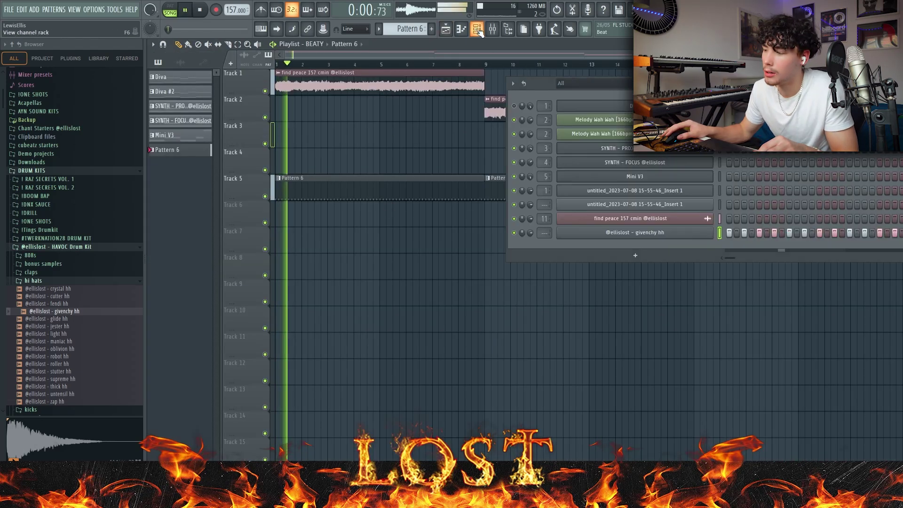
{"action": "left_click", "coordinate": [88, 283]}
{"action": "scroll", "coordinate": [88, 283], "scroll_direction": "down", "scroll_amount": 2}
{"action": "left_click", "coordinate": [88, 202]}
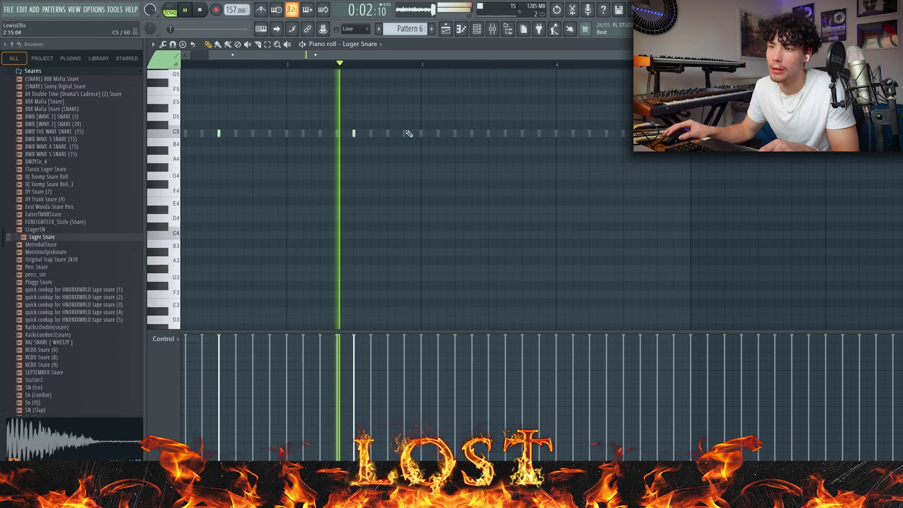
- Place Luger Snare notes on C5, repeating the phrase across the pattern, and raise the snare's channel volume to 98%
{"action": "left_click", "coordinate": [407, 134]}
{"action": "left_click_drag", "start_coordinate": [432, 65], "coordinate": [2, 146]}
{"action": "key", "text": "ctrl+b"}
{"action": "right_click", "coordinate": [754, 207], "text": "ctrl"}
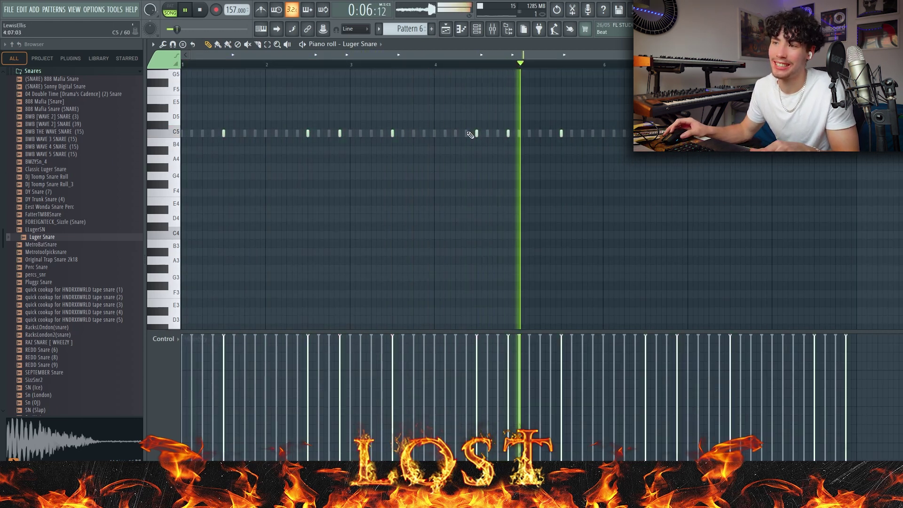
{"action": "key", "text": "F6"}
{"action": "left_click_drag", "start_coordinate": [526, 249], "coordinate": [527, 235]}
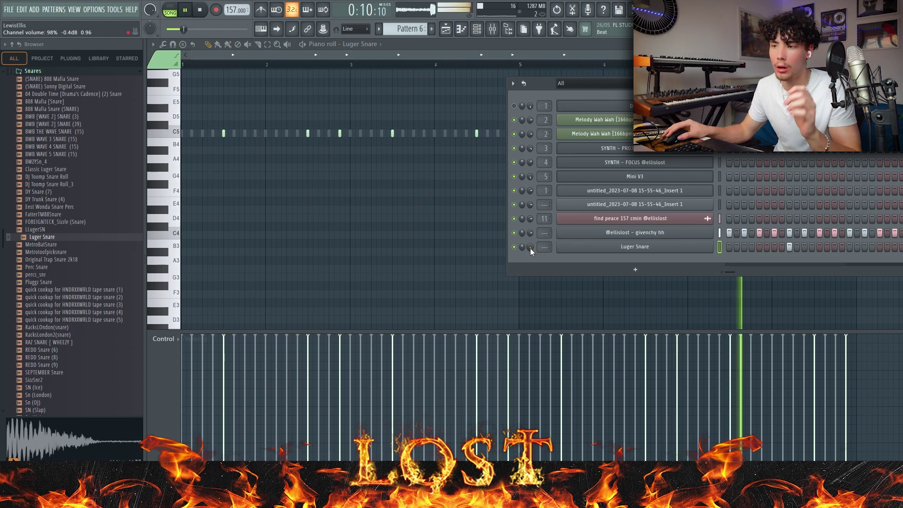
{"action": "scroll", "coordinate": [85, 209], "scroll_direction": "up", "scroll_amount": 10}
{"action": "left_click_drag", "start_coordinate": [57, 339], "coordinate": [638, 261]}
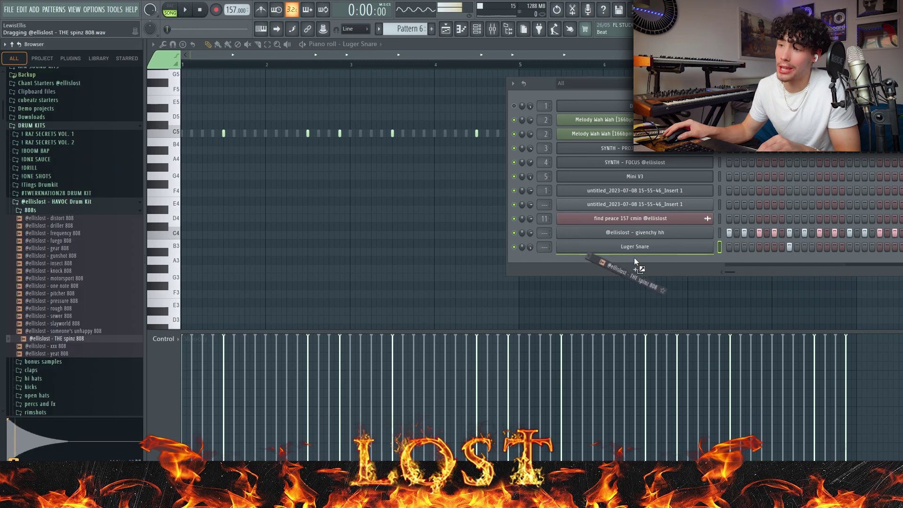
{"action": "right_click", "coordinate": [638, 262]}
{"action": "left_click", "coordinate": [731, 320]}
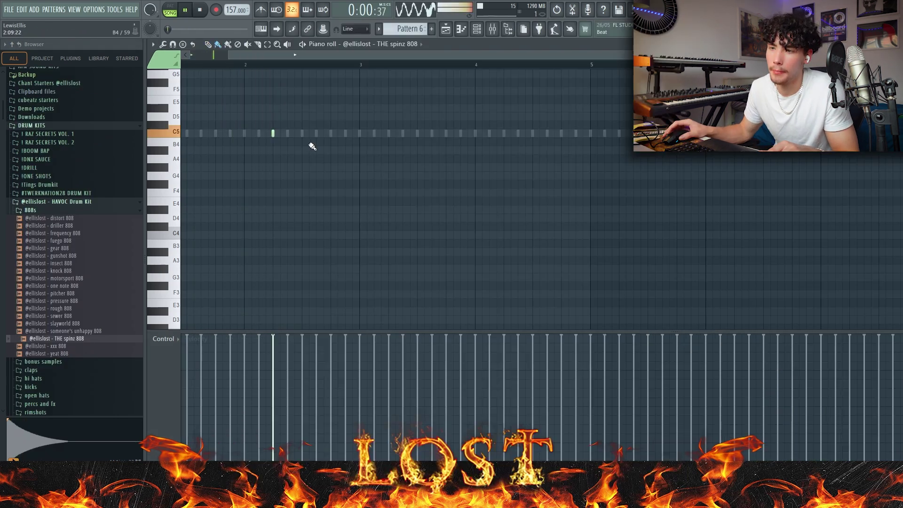
- Place 808 notes on C5 in bar 2 and one on D5 at the start of bar 3
{"action": "scroll", "coordinate": [310, 145], "scroll_direction": "up", "scroll_amount": 1}
{"action": "left_click", "coordinate": [319, 133]}
{"action": "left_click", "coordinate": [371, 142]}
{"action": "right_click", "coordinate": [369, 143]}
{"action": "left_click", "coordinate": [368, 134]}
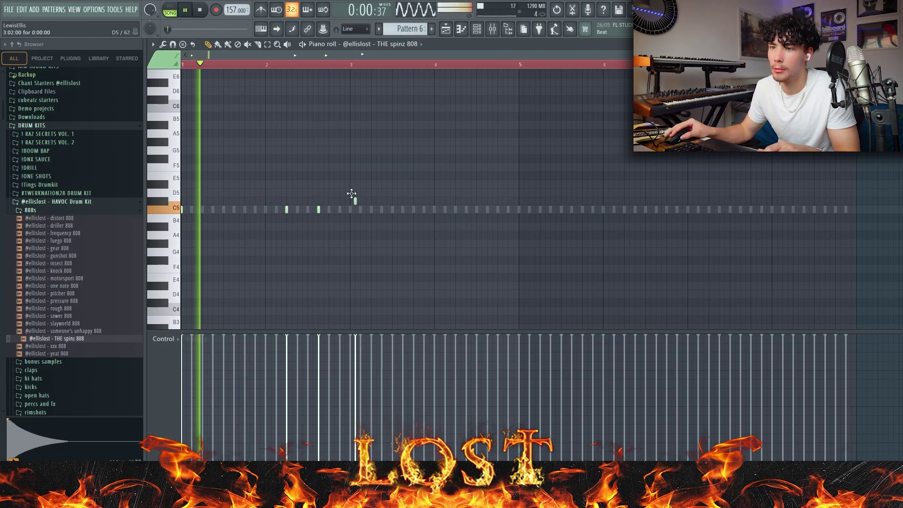
{"action": "left_click_drag", "start_coordinate": [352, 193], "coordinate": [350, 192]}
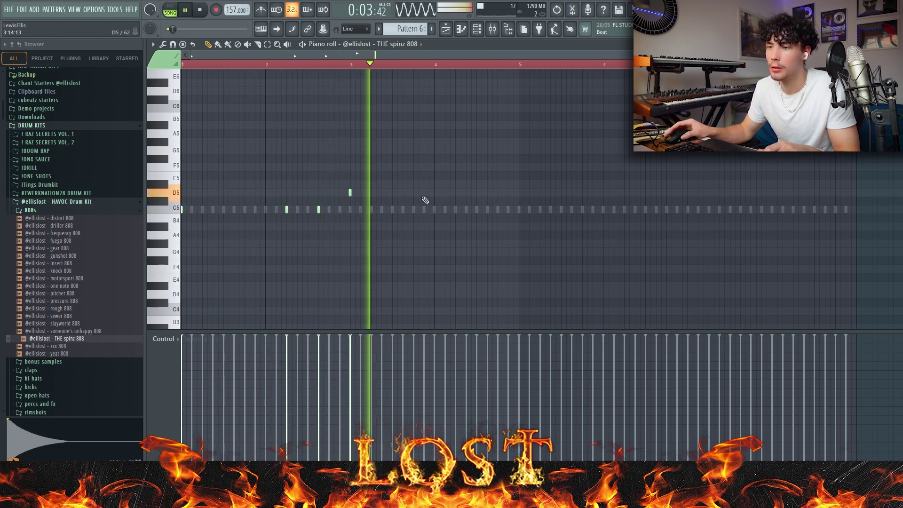
- Add three D5 808 notes across bar 4, moving the second one ahead of the first
{"action": "scroll", "coordinate": [428, 199], "scroll_direction": "up", "scroll_amount": 1}
{"action": "left_click", "coordinate": [468, 193]}
{"action": "left_click", "coordinate": [480, 192]}
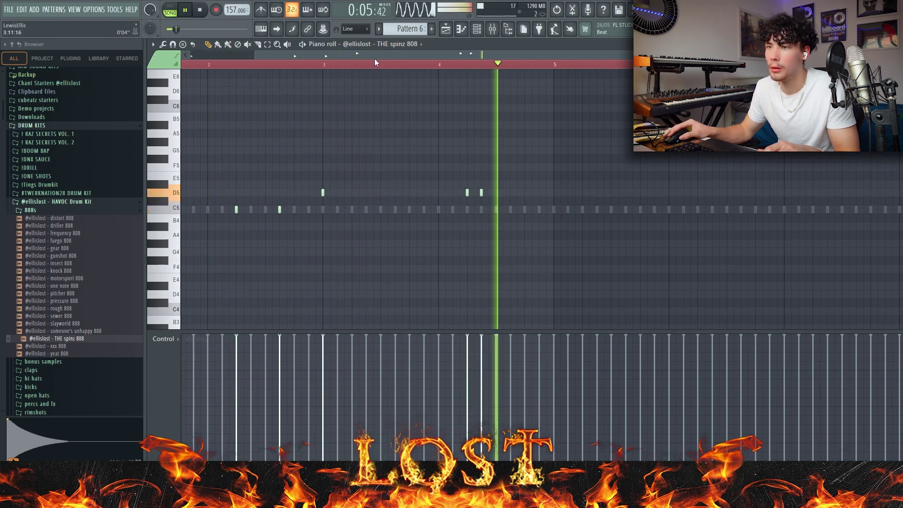
{"action": "scroll", "coordinate": [447, 173], "scroll_direction": "up", "scroll_amount": 1}
{"action": "key", "text": "space"}
{"action": "left_click_drag", "start_coordinate": [495, 192], "coordinate": [455, 193]}
{"action": "key", "text": "space"}
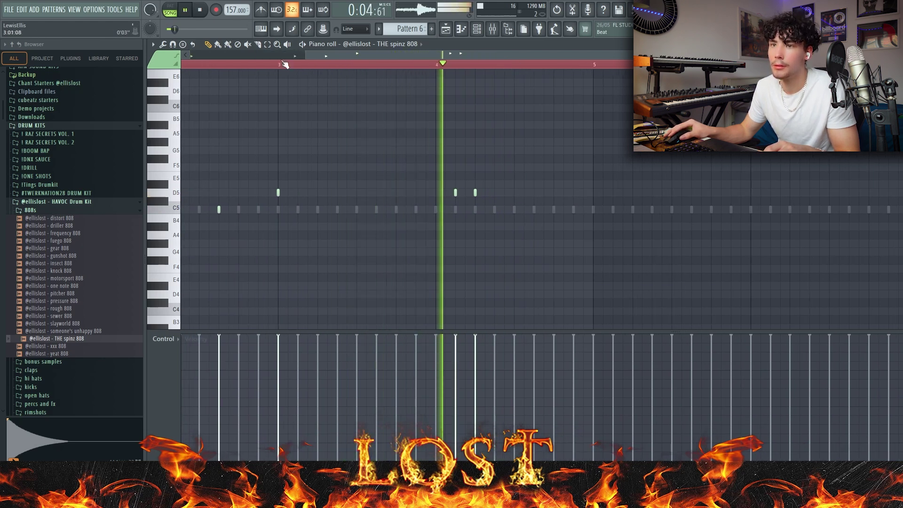
{"action": "key", "text": "space"}
{"action": "scroll", "coordinate": [578, 190], "scroll_direction": "up", "scroll_amount": 1}
{"action": "left_click", "coordinate": [517, 193]}
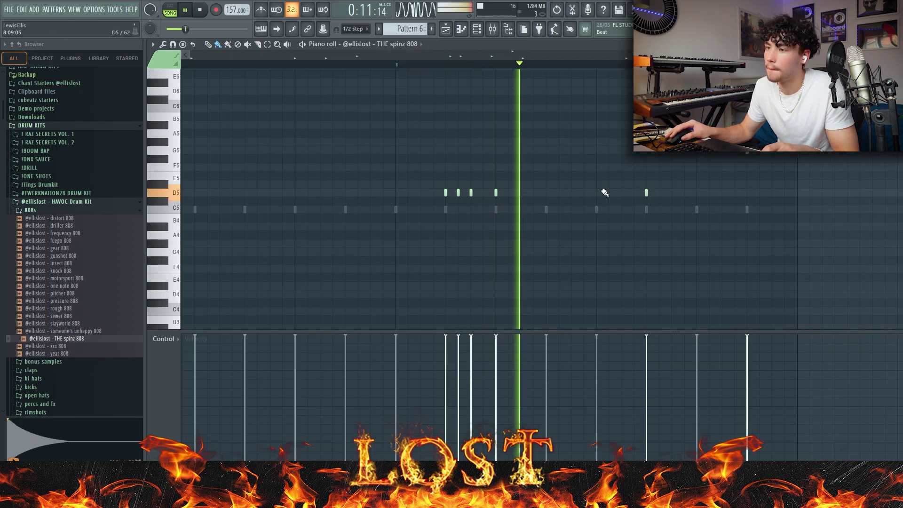
- Try extra D5 808 notes in the second half of bar 8 with 1/2 step snapping
{"action": "left_click", "coordinate": [604, 193]}
{"action": "left_click", "coordinate": [698, 193]}
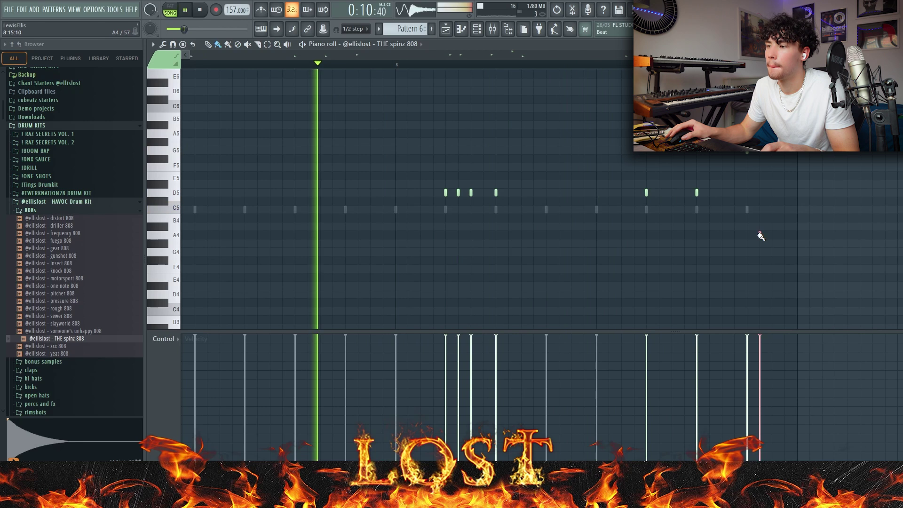
{"action": "left_click", "coordinate": [709, 193]}
{"action": "left_click", "coordinate": [722, 193]}
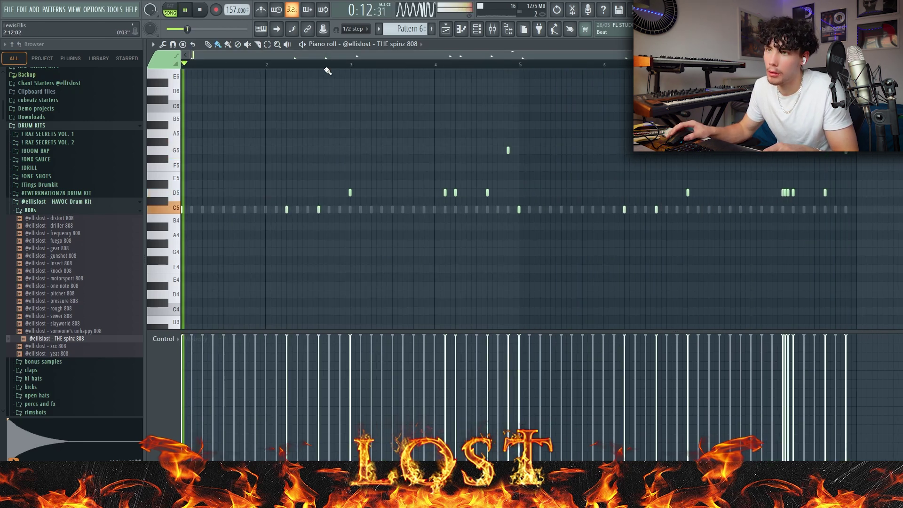
{"action": "left_click", "coordinate": [360, 29]}
{"action": "left_click", "coordinate": [361, 39]}
{"action": "left_click", "coordinate": [394, 44]}
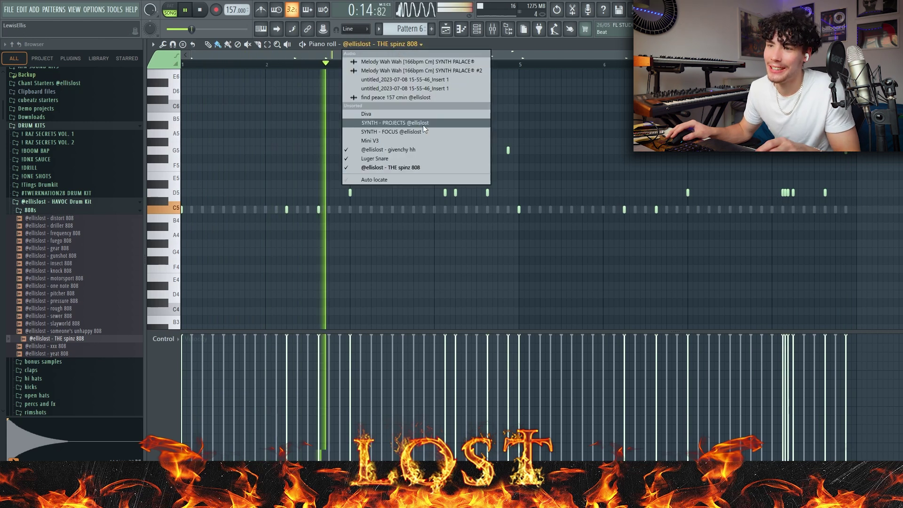
{"action": "left_click", "coordinate": [434, 149]}
{"action": "left_click", "coordinate": [476, 29]}
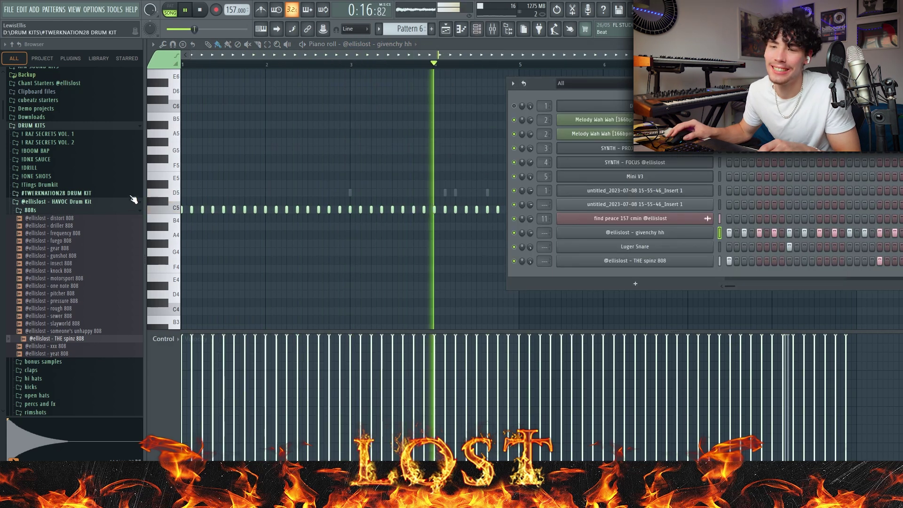
{"action": "left_click", "coordinate": [118, 210]}
{"action": "scroll", "coordinate": [71, 149], "scroll_direction": "down", "scroll_amount": 4}
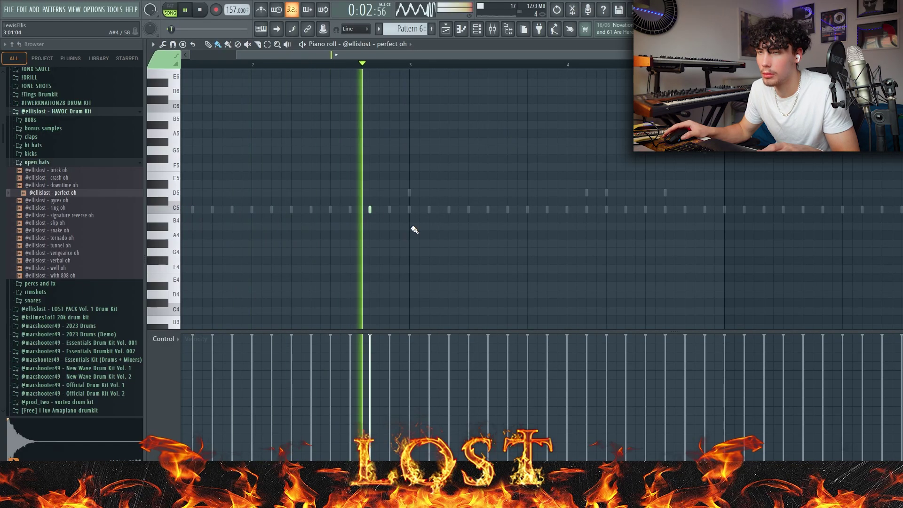
- Place open-hat hits on C5 at the starts of bars 1 and 5 and late in bars 2 and 6
{"action": "scroll", "coordinate": [333, 68], "scroll_direction": "down", "scroll_amount": 3}
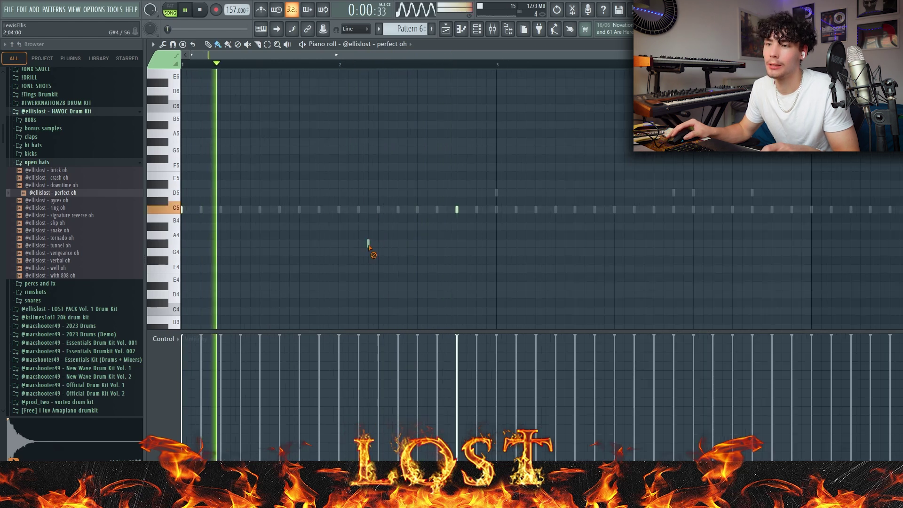
{"action": "scroll", "coordinate": [541, 264], "scroll_direction": "down", "scroll_amount": 3}
{"action": "scroll", "coordinate": [542, 235], "scroll_direction": "up", "scroll_amount": 2}
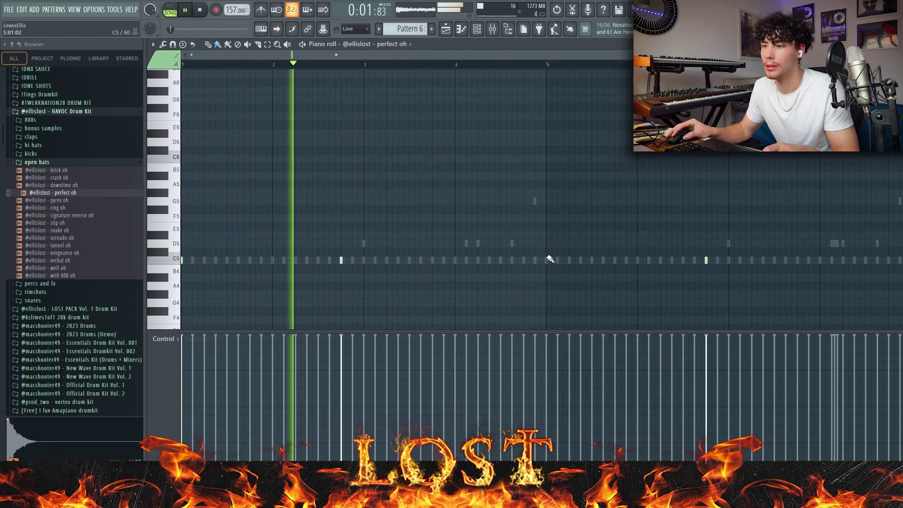
{"action": "scroll", "coordinate": [526, 64], "scroll_direction": "down", "scroll_amount": 1}
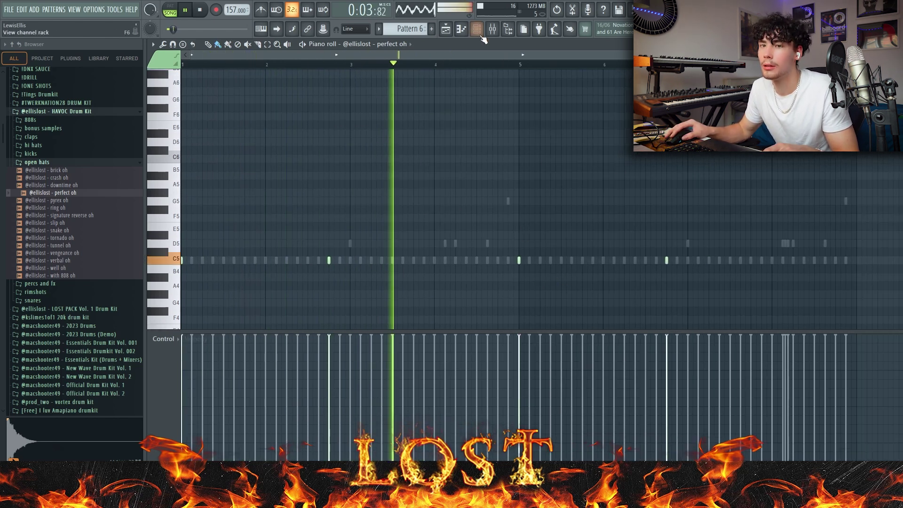
{"action": "key", "text": "F6"}
{"action": "left_click", "coordinate": [74, 162]}
{"action": "left_click", "coordinate": [65, 154]}
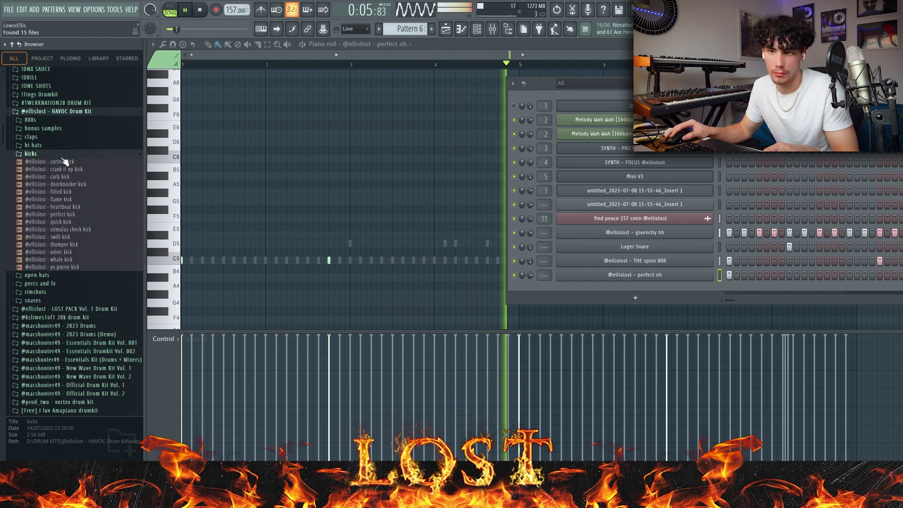
{"action": "left_click_drag", "start_coordinate": [84, 218], "coordinate": [607, 281]}
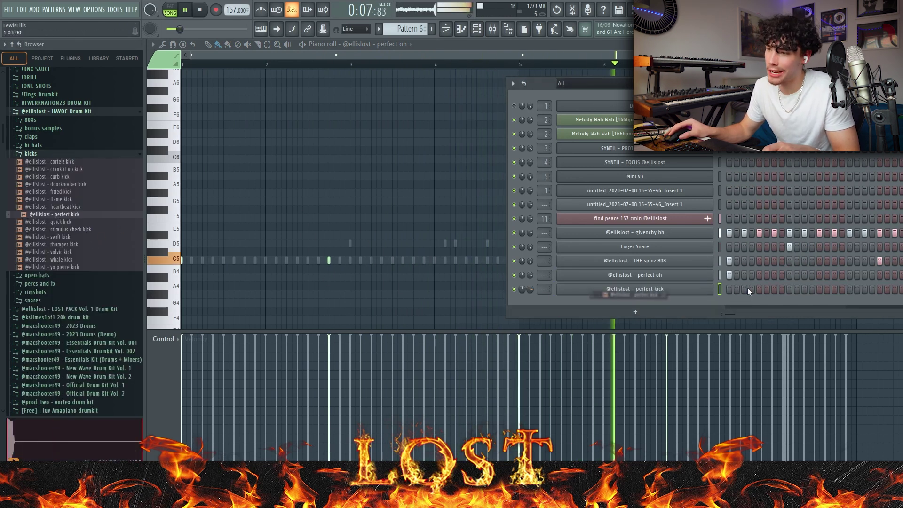
{"action": "left_click", "coordinate": [616, 288]}
{"action": "right_click", "coordinate": [617, 288]}
{"action": "left_click", "coordinate": [735, 288]}
- Place kick notes on C5 in bar 2 and at the start of bar 3, under the 808 notes
{"action": "key", "text": "space"}
{"action": "key", "text": "space"}
{"action": "scroll", "coordinate": [263, 263], "scroll_direction": "up", "scroll_amount": 3}
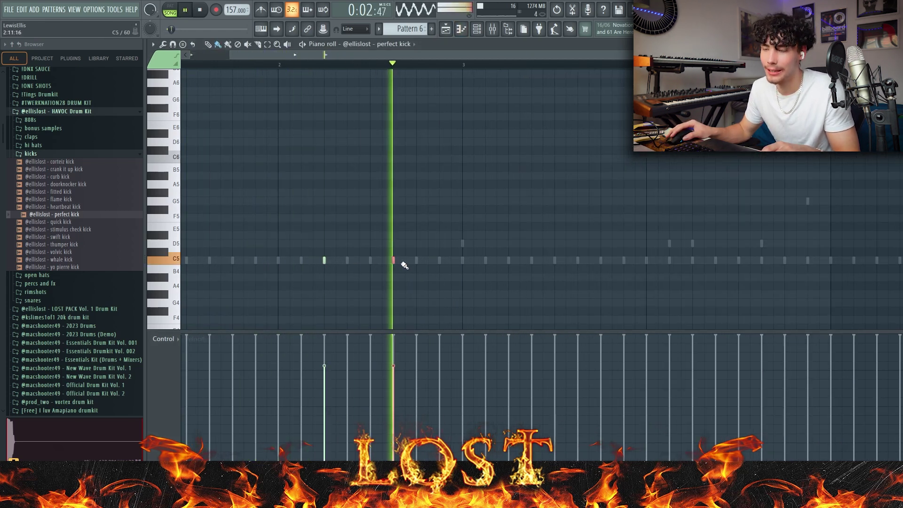
{"action": "left_click", "coordinate": [462, 260]}
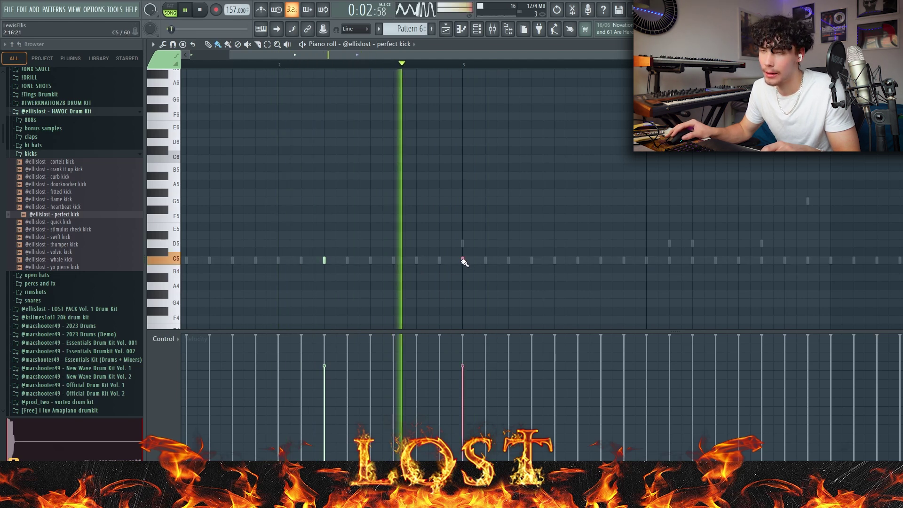
{"action": "key", "text": "space"}
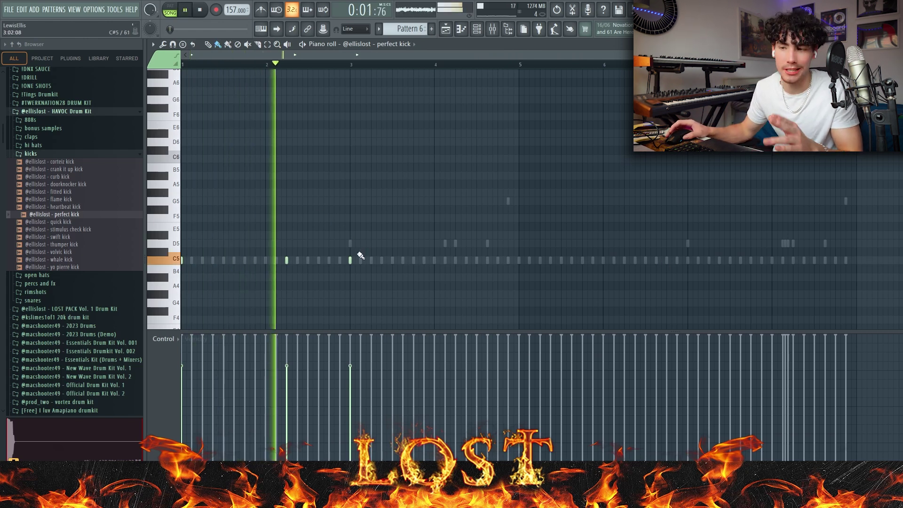
- Add a C5 kick in bar 4 and move it back onto that bar's first 808 note
{"action": "left_click", "coordinate": [454, 259]}
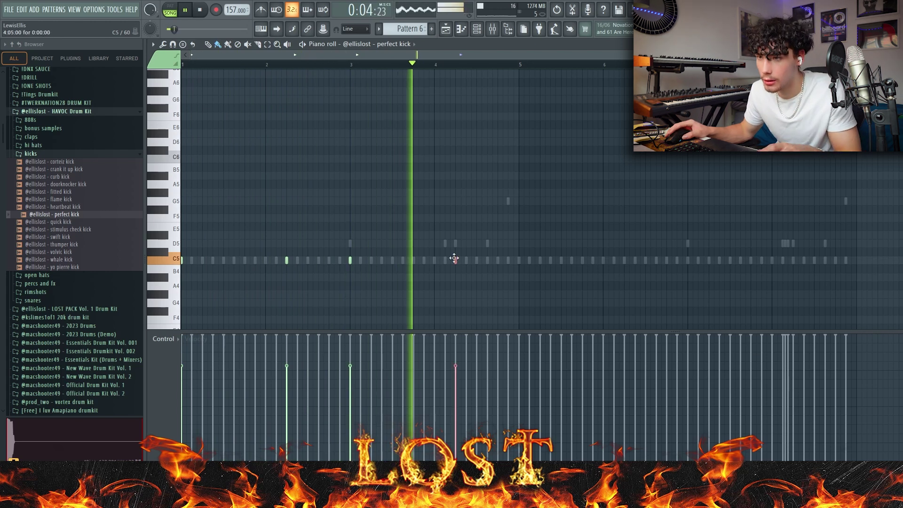
{"action": "left_click", "coordinate": [350, 64]}
{"action": "scroll", "coordinate": [439, 256], "scroll_direction": "up", "scroll_amount": 3}
{"action": "left_click_drag", "start_coordinate": [474, 260], "coordinate": [452, 259]}
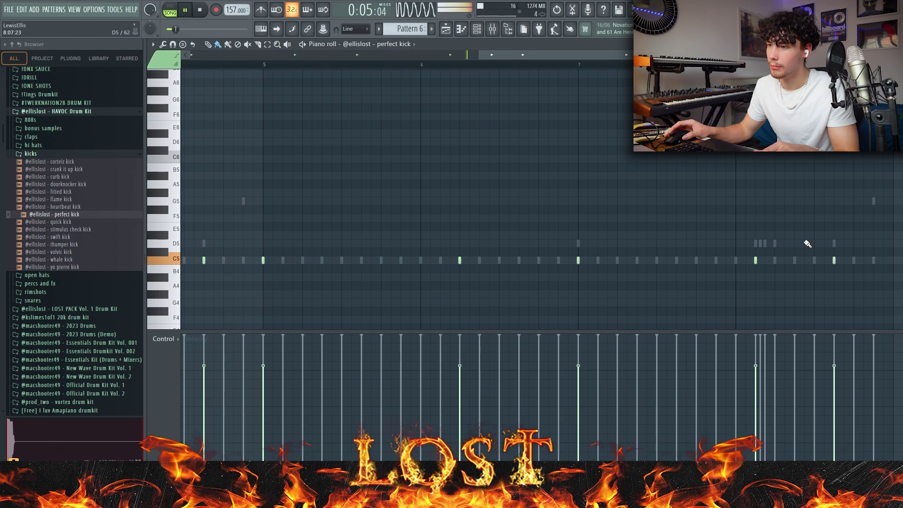
- Move bar 8's first kick onto the last note of the quick 808 roll and add another kick shortly after it
{"action": "left_click_drag", "start_coordinate": [771, 248], "coordinate": [652, 265]}
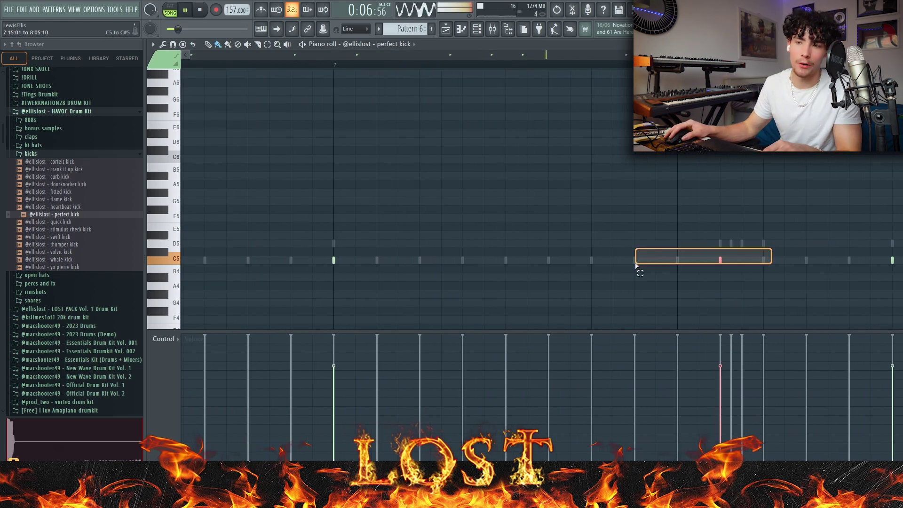
{"action": "scroll", "coordinate": [681, 283], "scroll_direction": "down", "scroll_amount": 3}
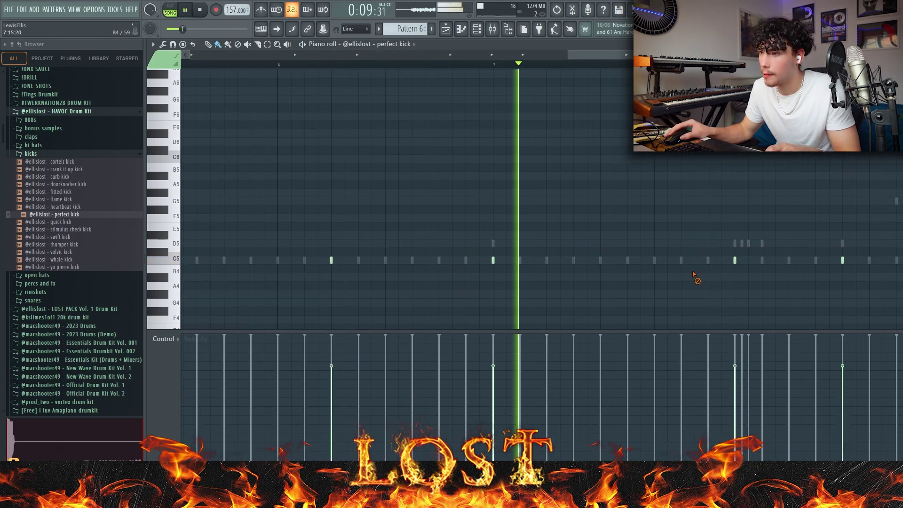
{"action": "left_click", "coordinate": [762, 260]}
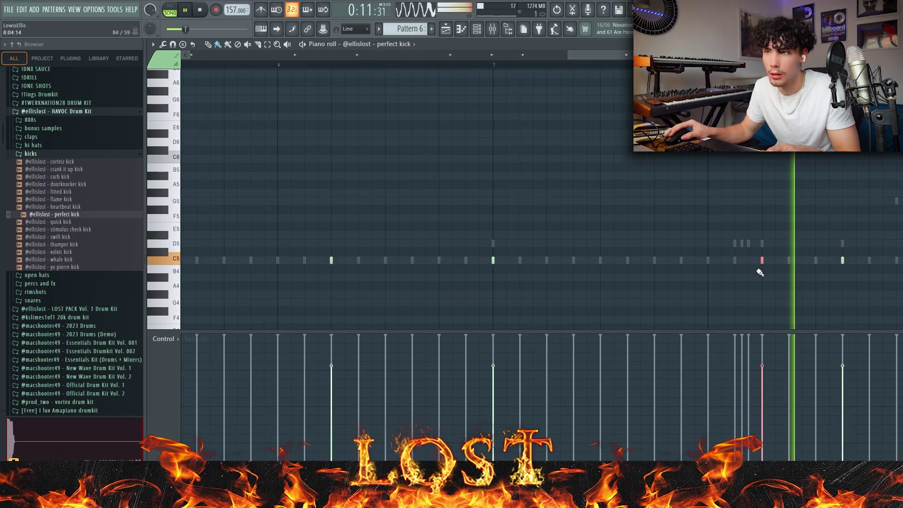
{"action": "scroll", "coordinate": [775, 273], "scroll_direction": "up", "scroll_amount": 2}
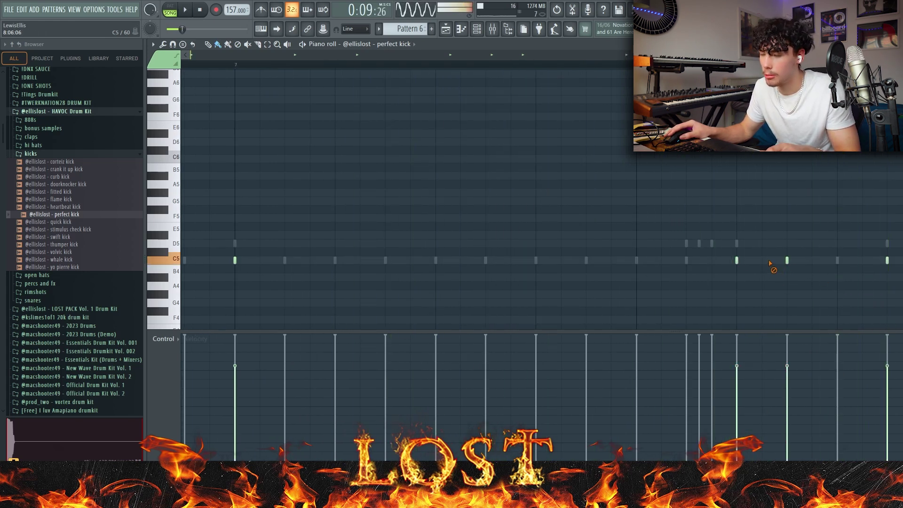
{"action": "scroll", "coordinate": [788, 273], "scroll_direction": "down", "scroll_amount": 3}
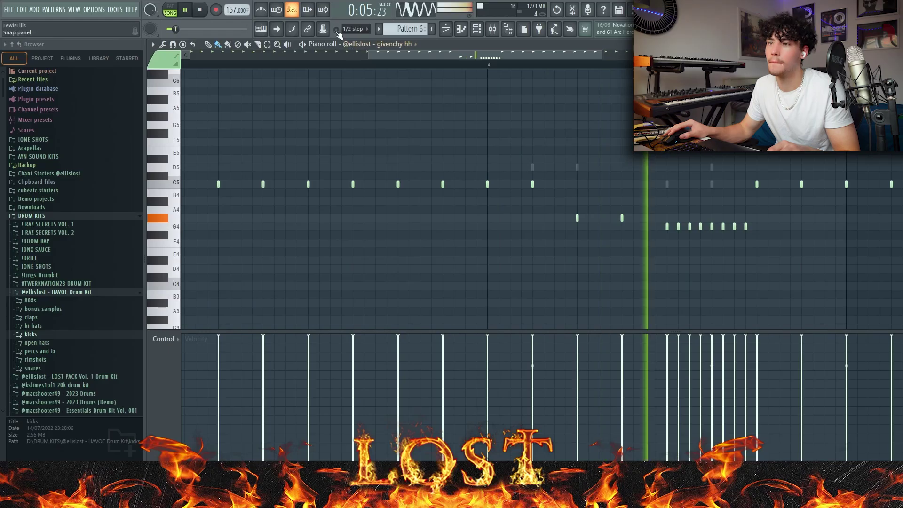
- Set the snap to 1/4 step and fill bar 4's G4 hi-hat roll with extra notes between the existing ones
{"action": "left_click", "coordinate": [357, 29]}
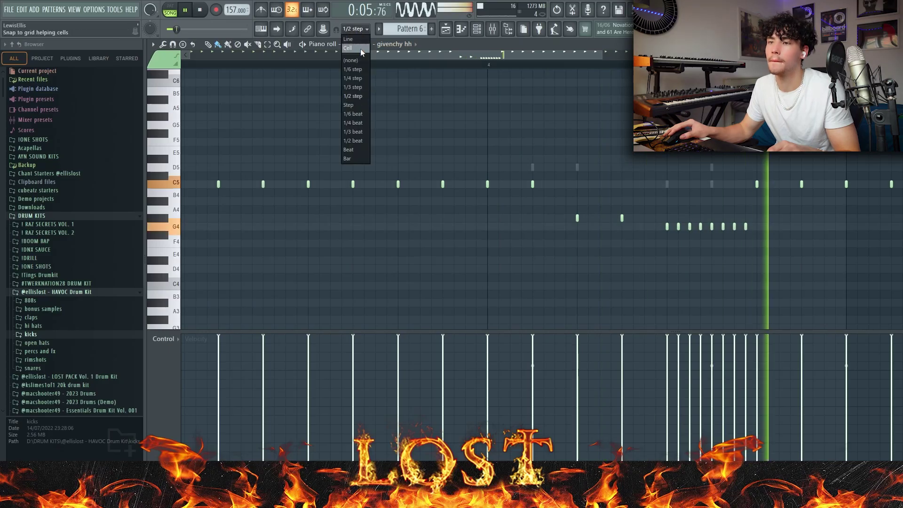
{"action": "left_click", "coordinate": [365, 78]}
{"action": "scroll", "coordinate": [756, 236], "scroll_direction": "up", "scroll_amount": 3}
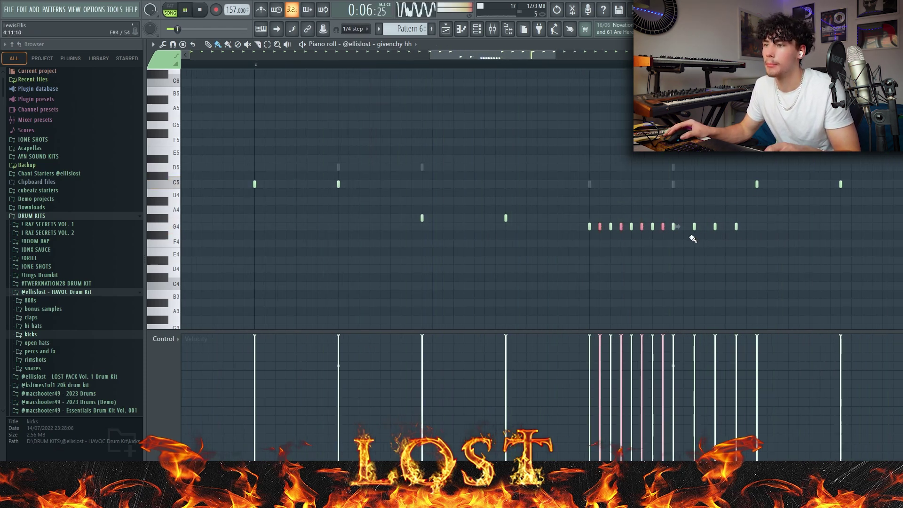
{"action": "left_click", "coordinate": [650, 238], "text": "ctrl"}
{"action": "left_click_drag", "start_coordinate": [765, 237], "coordinate": [533, 218]}
{"action": "key", "text": "space"}
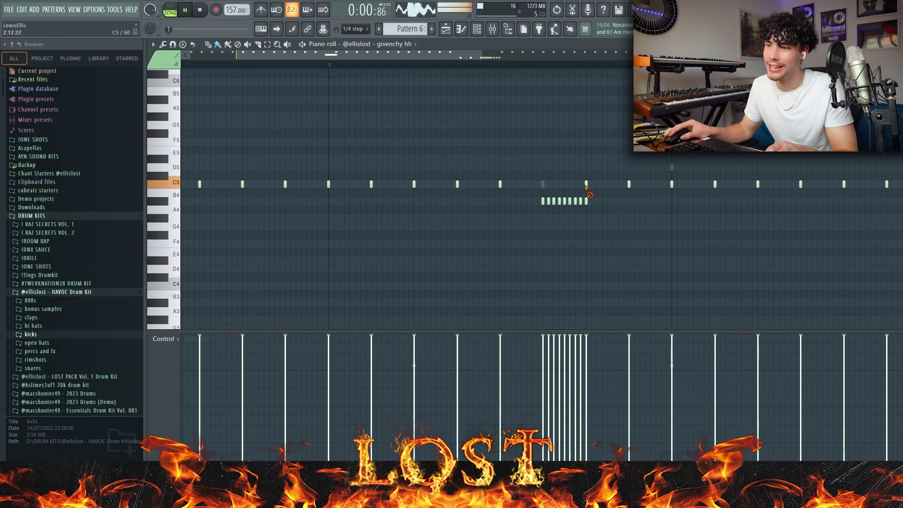
- Delete the C5 hi-hat overlapping the end of bar 2's A#4 roll and select the roll's notes
{"action": "right_click", "coordinate": [585, 186]}
{"action": "left_click_drag", "start_coordinate": [586, 202], "coordinate": [512, 199]}
{"action": "scroll", "coordinate": [553, 278], "scroll_direction": "up", "scroll_amount": 3, "text": "ctrl"}
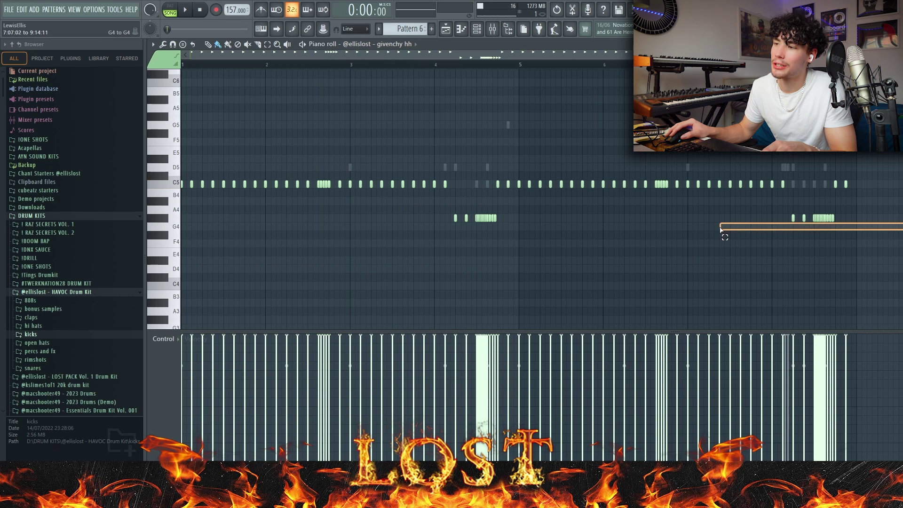
- Select bar 8's G#4 hi-hats, and delete the C5 hi-hat overlapping the A#4 roll at the end of bar 4
{"action": "left_click_drag", "start_coordinate": [720, 227], "coordinate": [721, 216]}
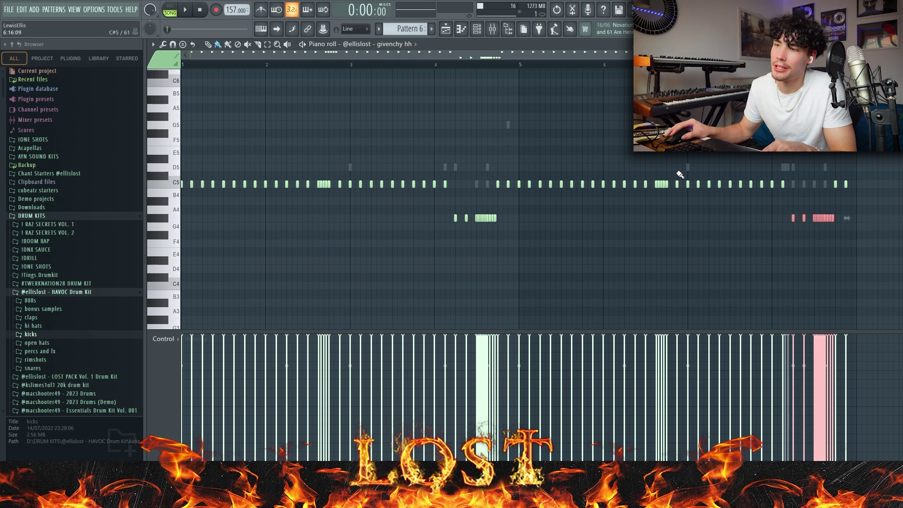
{"action": "left_click", "coordinate": [403, 67]}
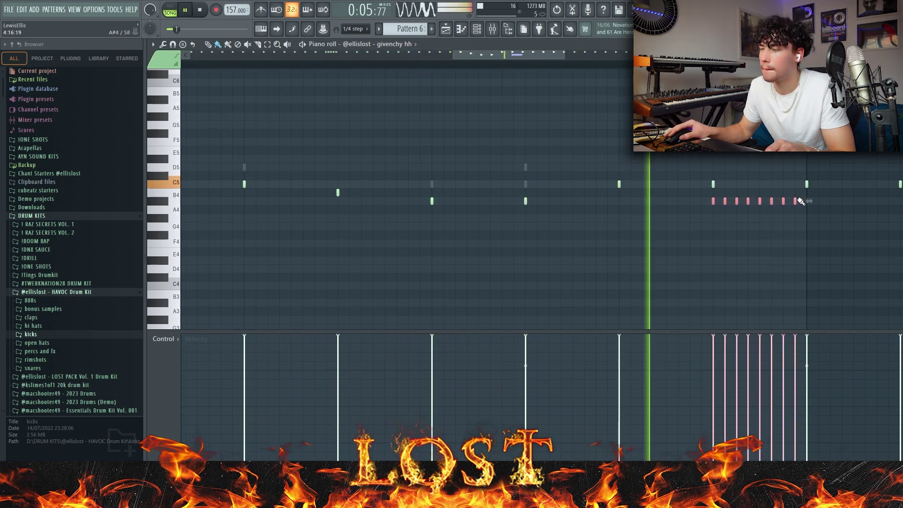
{"action": "right_click", "coordinate": [715, 185]}
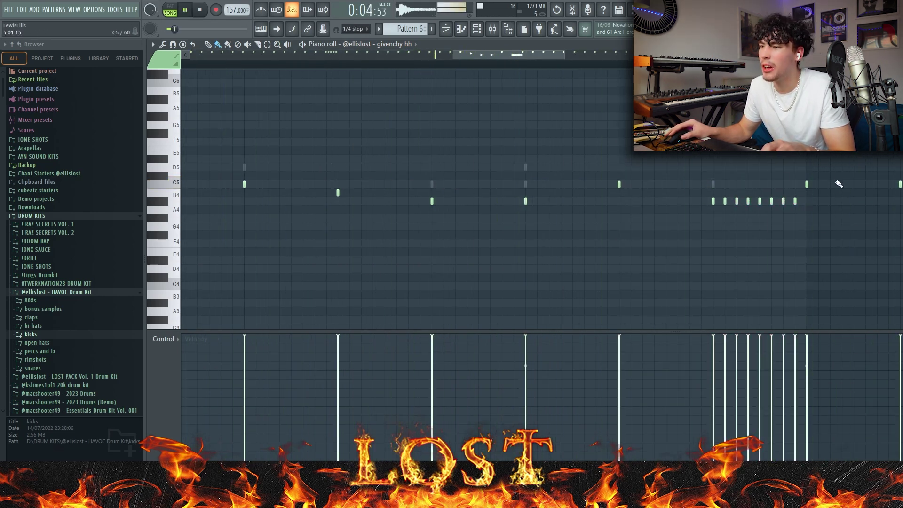
{"action": "left_click_drag", "start_coordinate": [817, 195], "coordinate": [669, 207]}
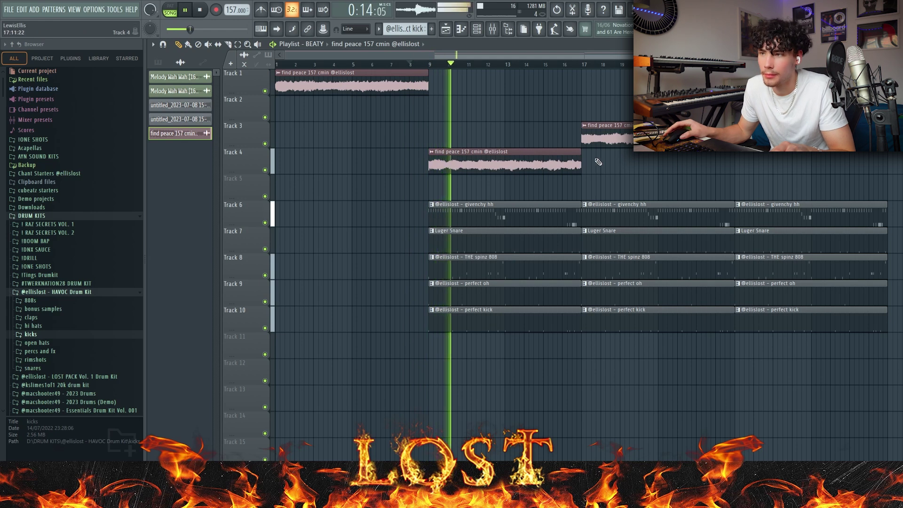
{"action": "right_click", "coordinate": [501, 312]}
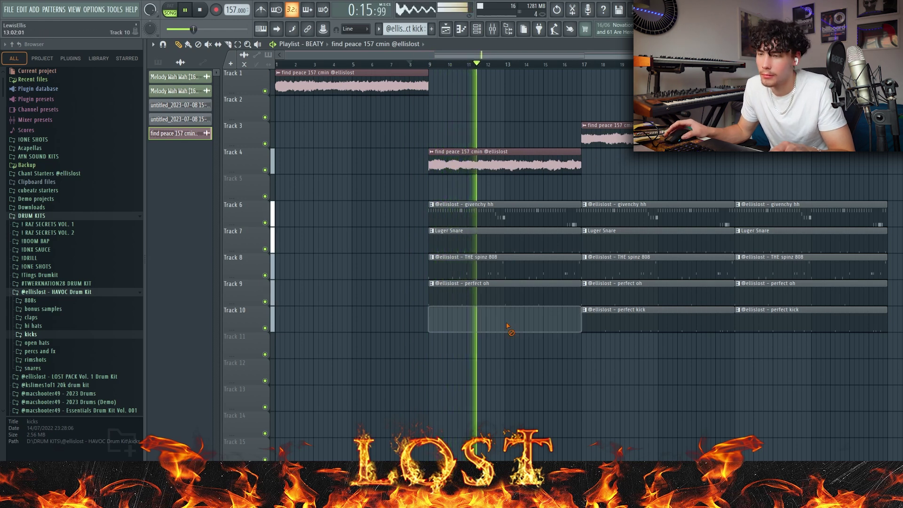
{"action": "right_click", "coordinate": [527, 304]}
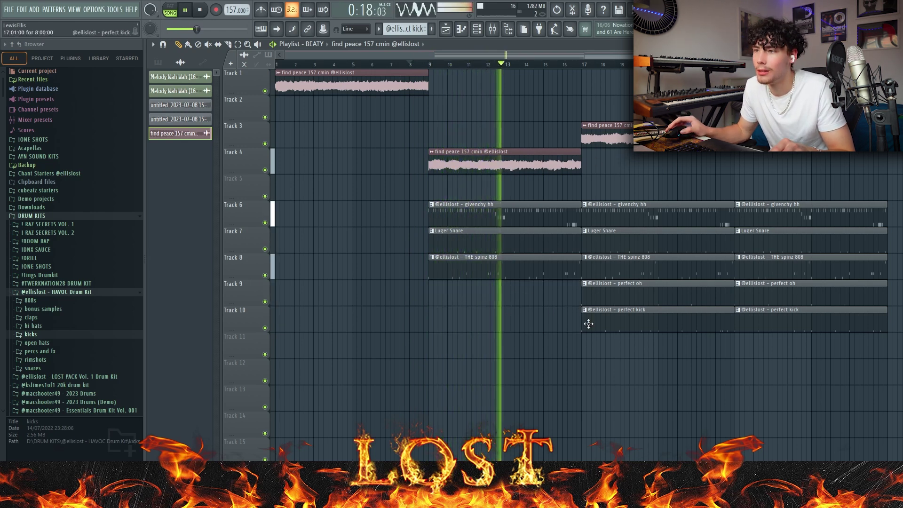
- Place the find peace melody clip on Track 1 at bar 17 and delete its duplicate on Track 3
{"action": "left_click", "coordinate": [581, 80]}
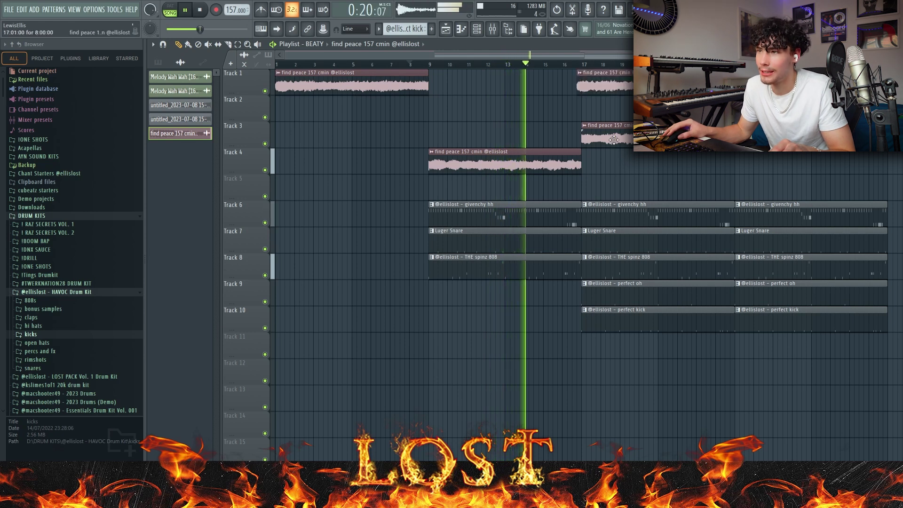
{"action": "right_click", "coordinate": [606, 137]}
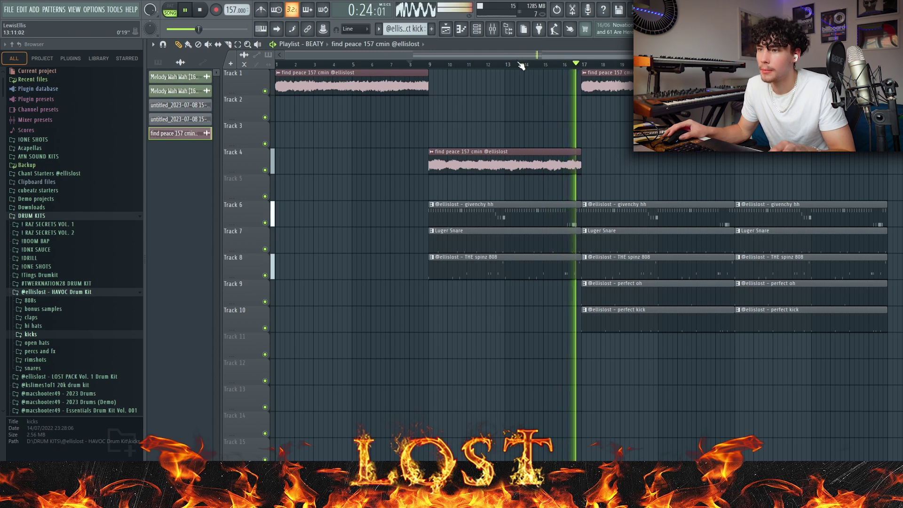
- Shorten the first givenchy hh clip to end midway through bar 16, and try the Luger Snare clip at 7:12:00 before restoring its full length
{"action": "key", "text": "space"}
{"action": "scroll", "coordinate": [560, 218], "scroll_direction": "up", "scroll_amount": 5}
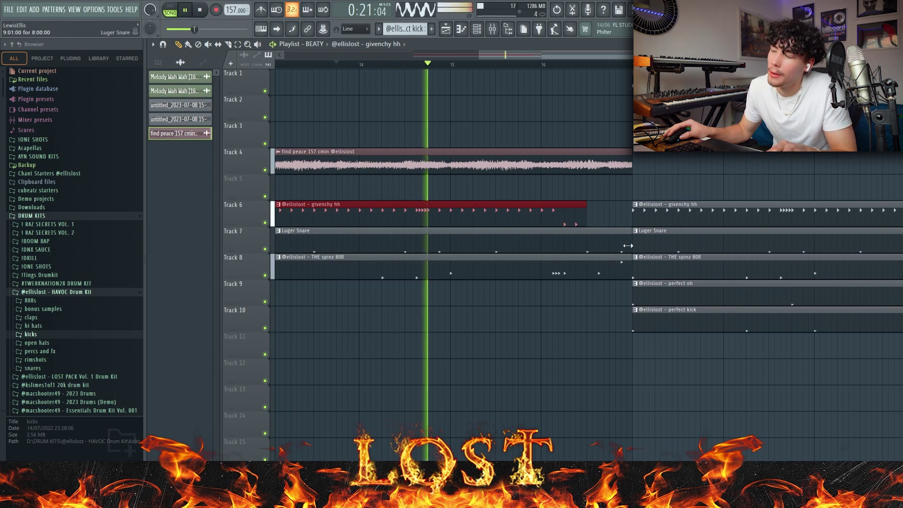
{"action": "left_click_drag", "start_coordinate": [628, 245], "coordinate": [609, 243]}
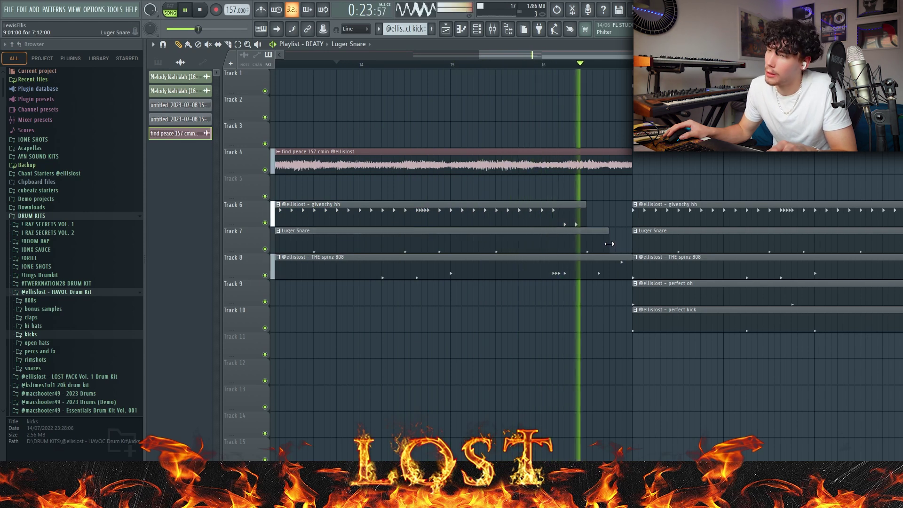
{"action": "left_click", "coordinate": [420, 66]}
{"action": "left_click_drag", "start_coordinate": [608, 243], "coordinate": [628, 242]}
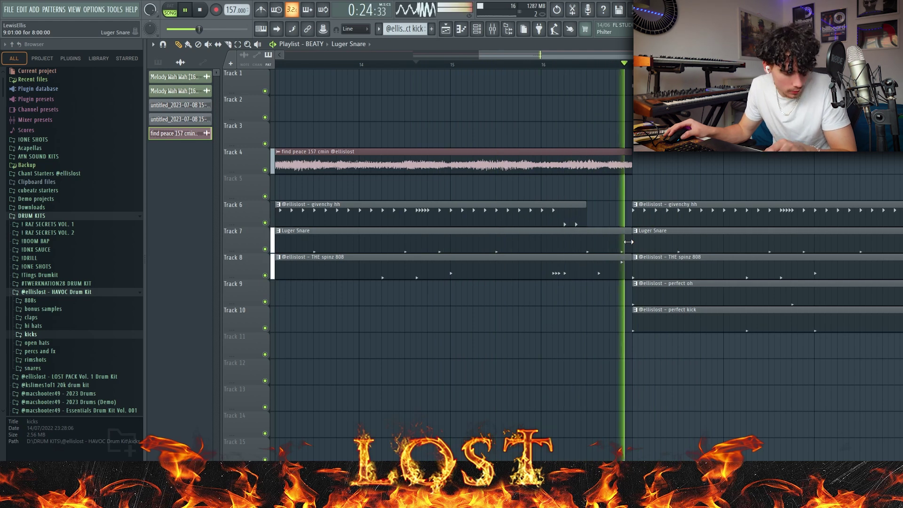
{"action": "scroll", "coordinate": [628, 242], "scroll_direction": "down", "scroll_amount": 5}
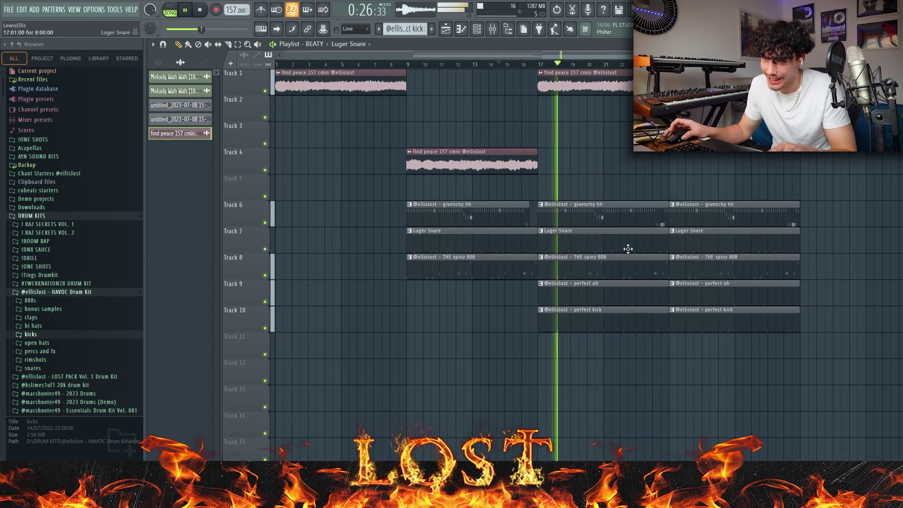
- Select the melody and drum clips in bars 9–24, extend the arrangement with another drum set from bar 33, and undo the last clip deletion
{"action": "left_click_drag", "start_coordinate": [741, 380], "coordinate": [745, 201]}
{"action": "left_click", "coordinate": [743, 190], "text": "ctrl"}
{"action": "left_click_drag", "start_coordinate": [633, 71], "coordinate": [480, 331]}
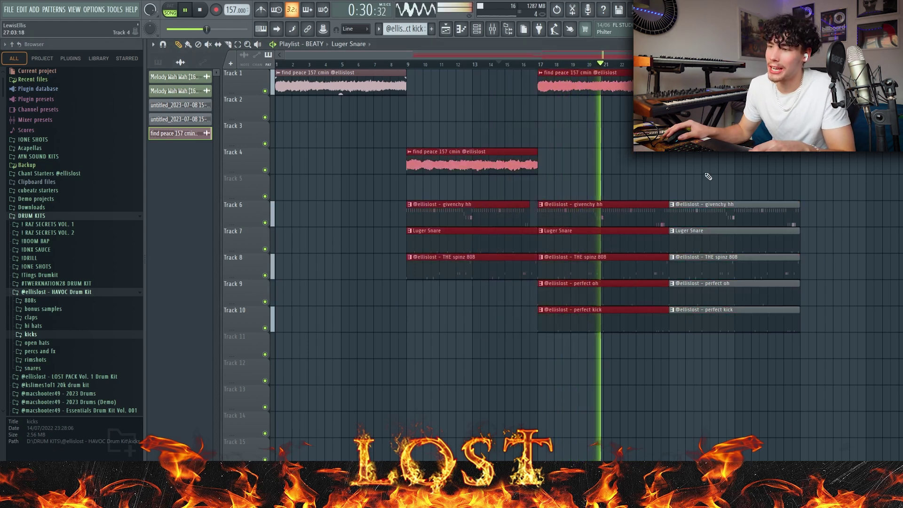
{"action": "key", "text": "ctrl+z"}
{"action": "key", "text": "ctrl+z"}
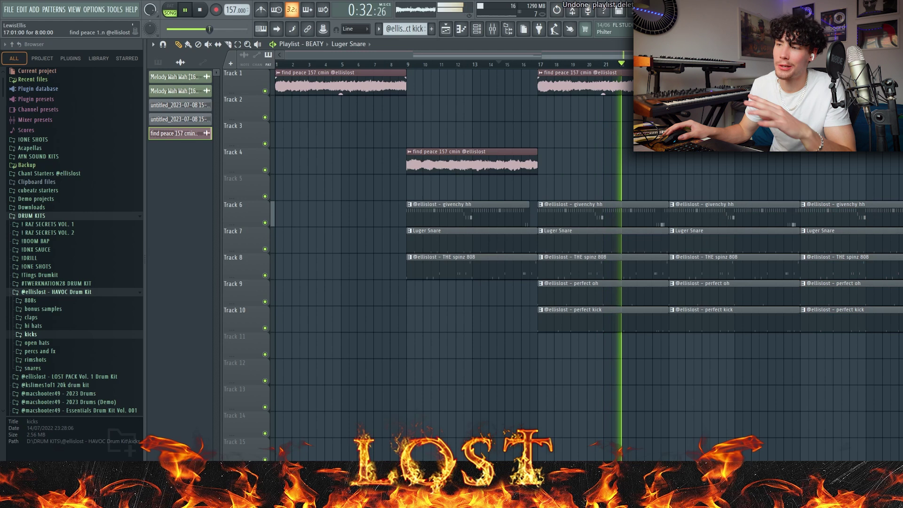
{"action": "scroll", "coordinate": [700, 298], "scroll_direction": "up", "scroll_amount": 3}
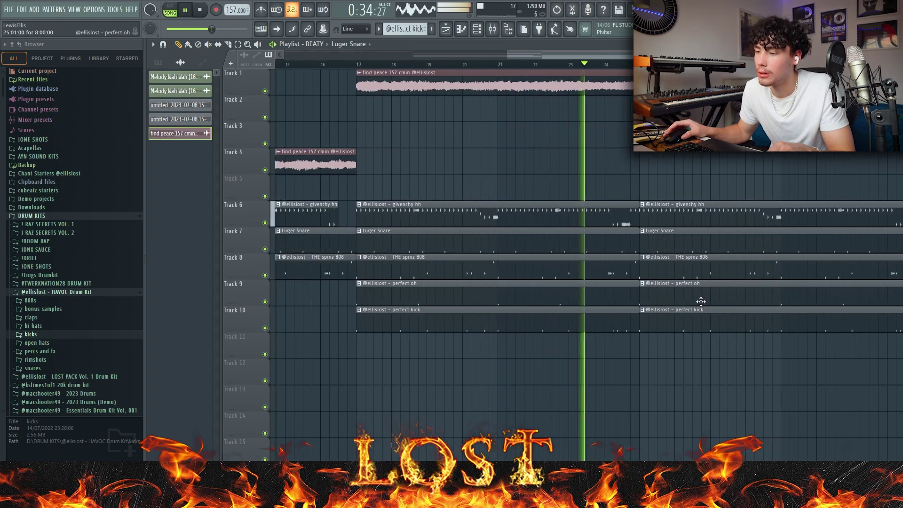
{"action": "right_click", "coordinate": [704, 300]}
{"action": "scroll", "coordinate": [708, 303], "scroll_direction": "down", "scroll_amount": 3}
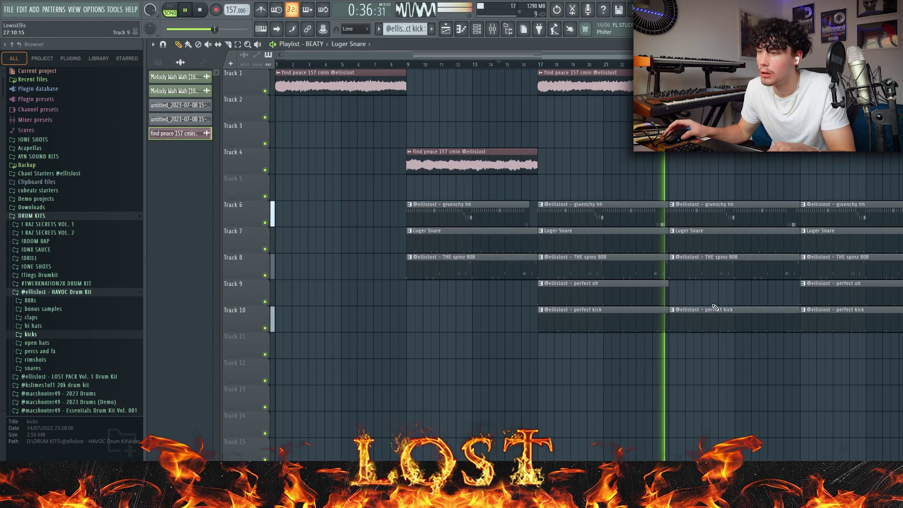